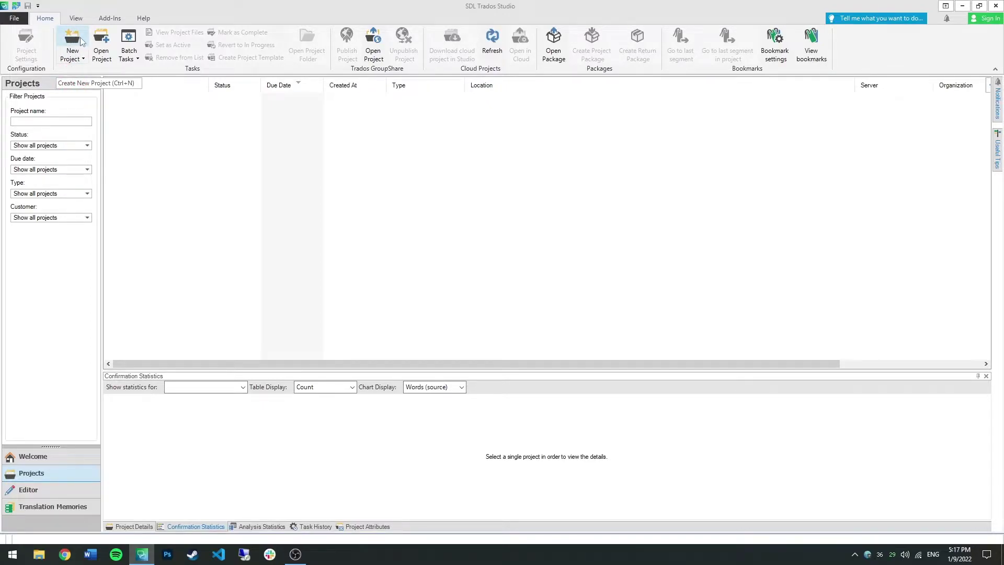
Start a new local project and name it "UN Security Council 1994 Meeting".
{"action": "left_click", "coordinate": [81, 59]}
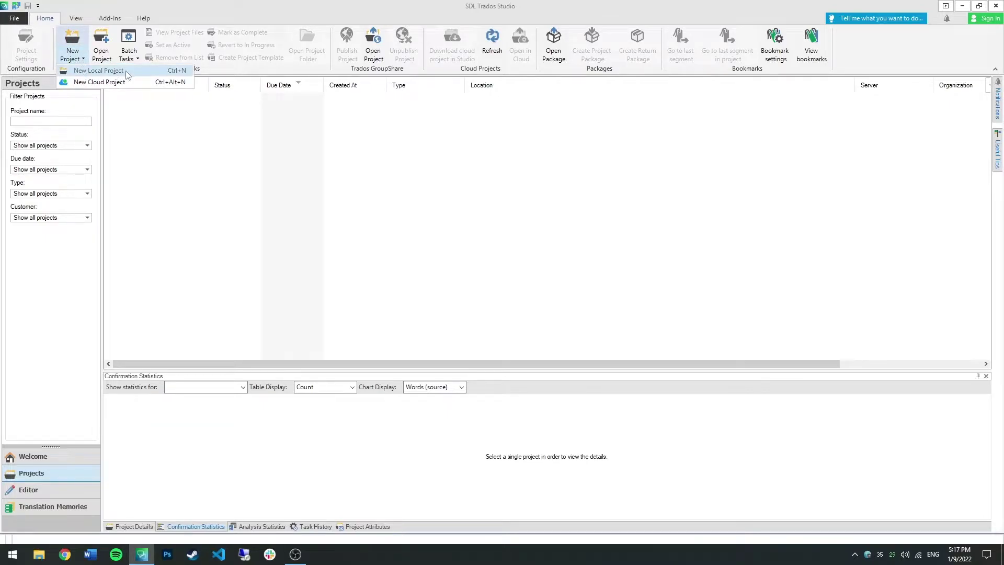
{"action": "left_click", "coordinate": [139, 72]}
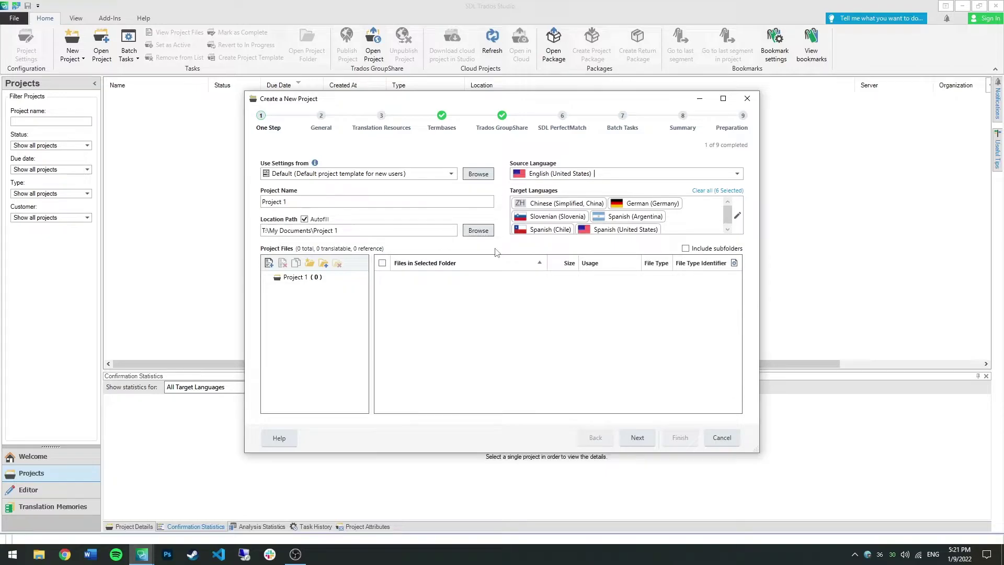
{"action": "left_click", "coordinate": [334, 202]}
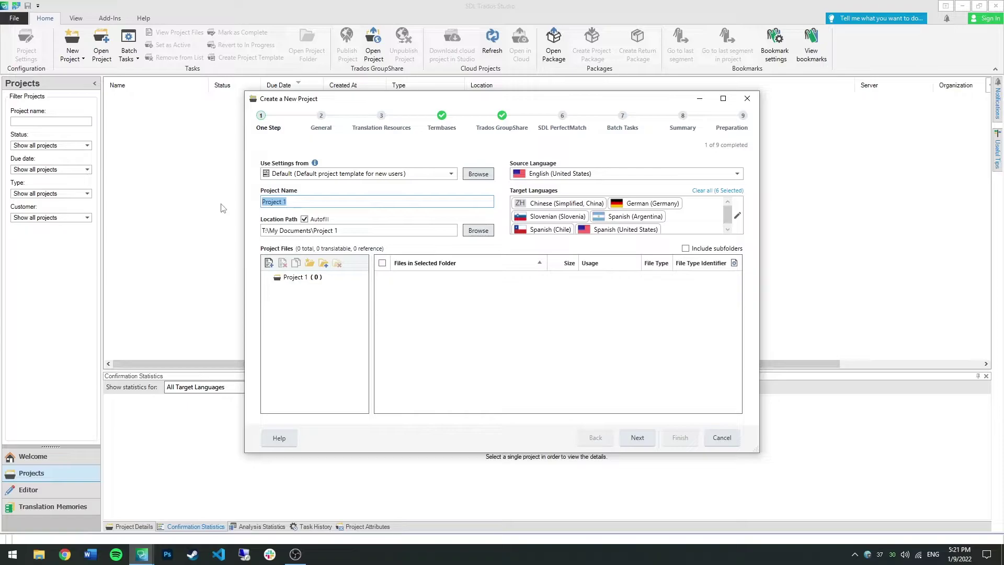
{"action": "type", "text": "UN Security"}
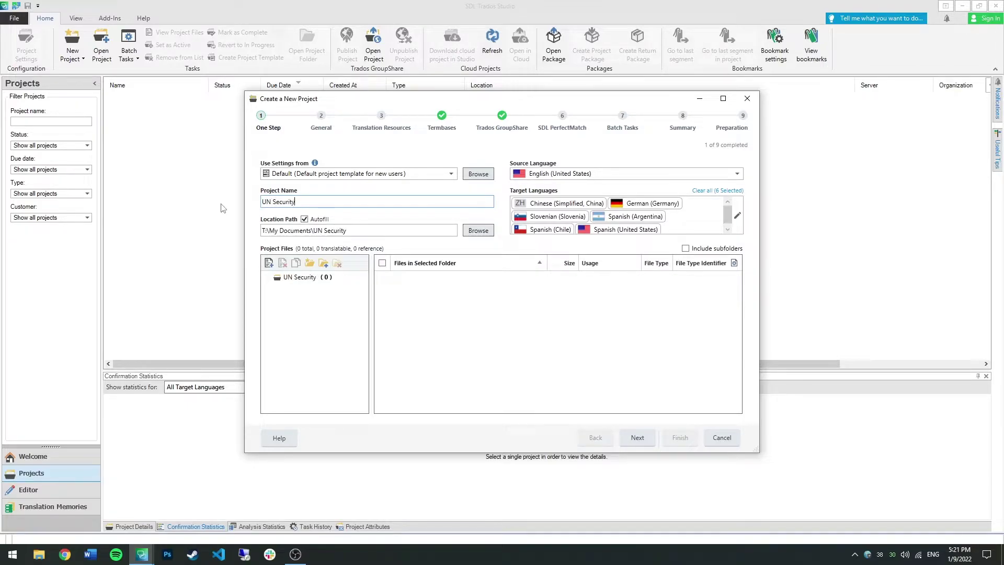
{"action": "type", "text": " Council 1994 Meeting"}
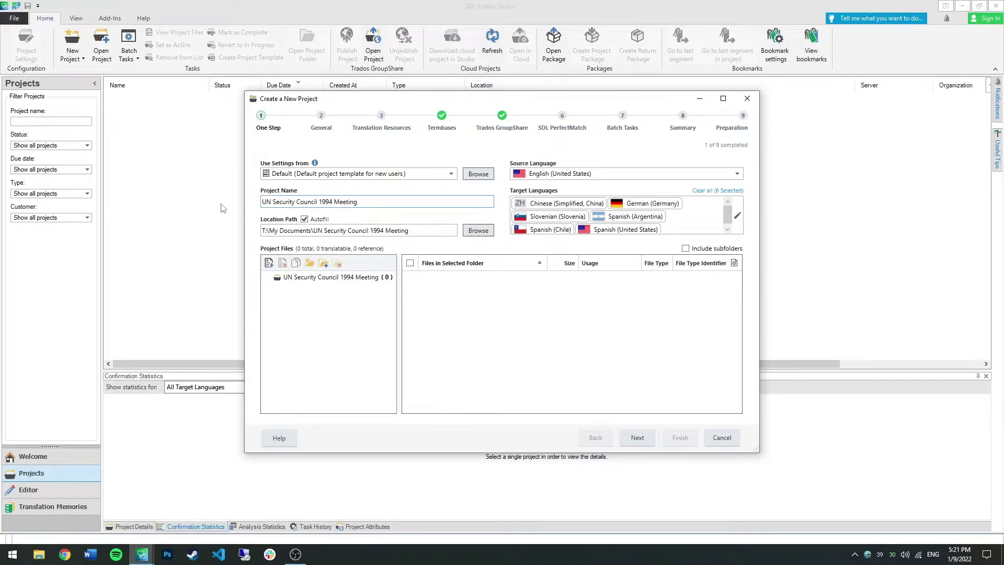
Set the project's location to the UN folder inside My Documents\Translations.
{"action": "left_click", "coordinate": [481, 232]}
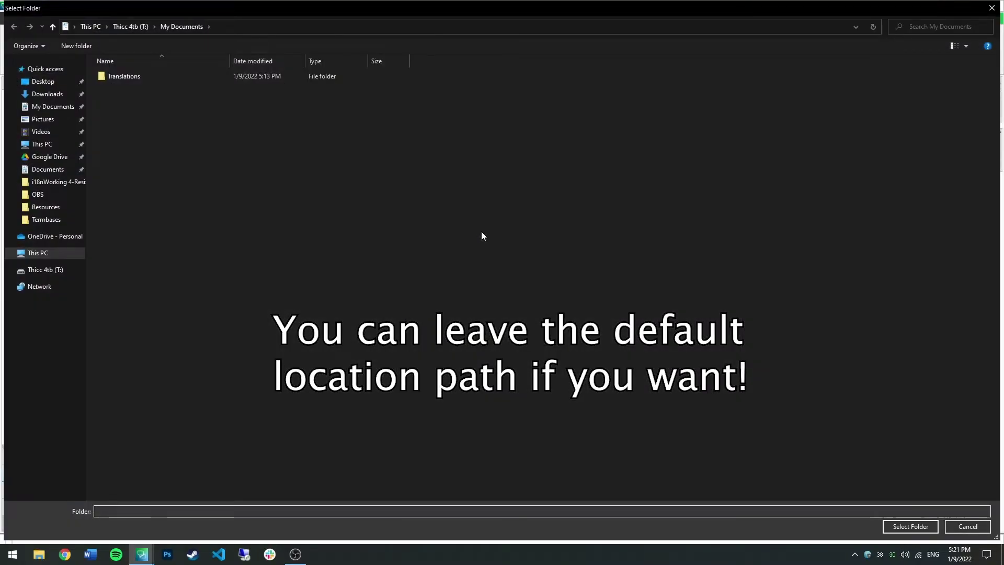
{"action": "left_click", "coordinate": [66, 110]}
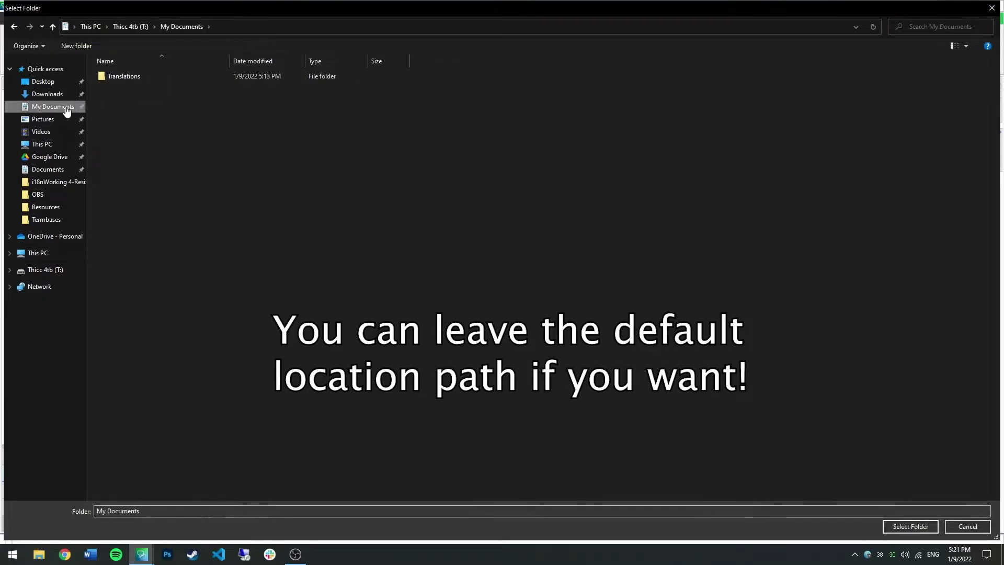
{"action": "double_click", "coordinate": [140, 78]}
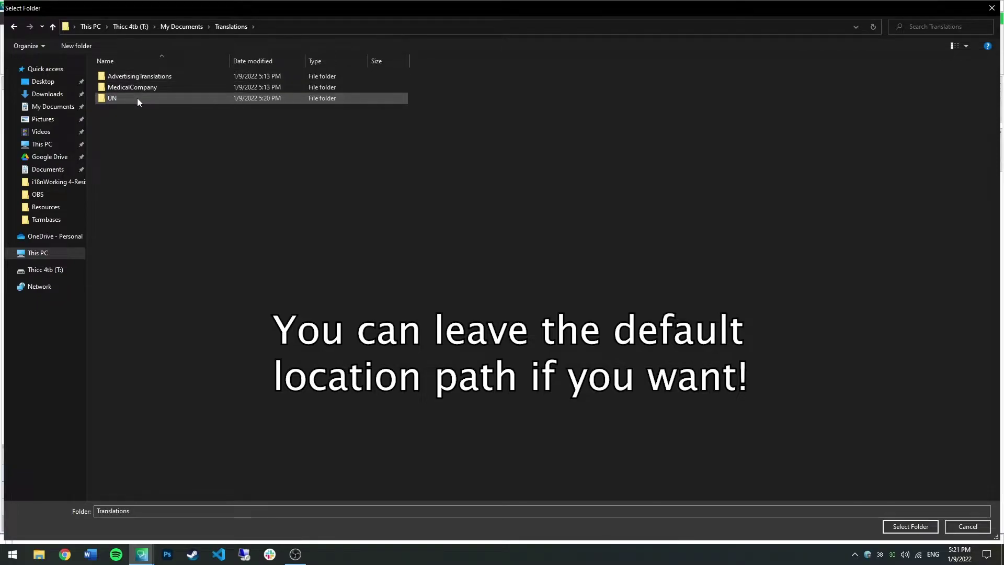
{"action": "double_click", "coordinate": [137, 98]}
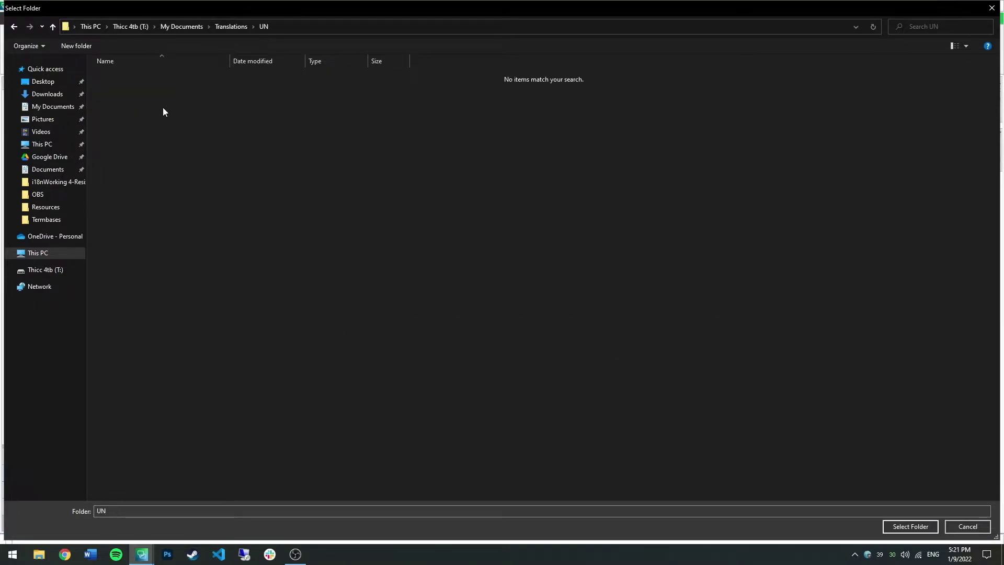
{"action": "left_click", "coordinate": [910, 526]}
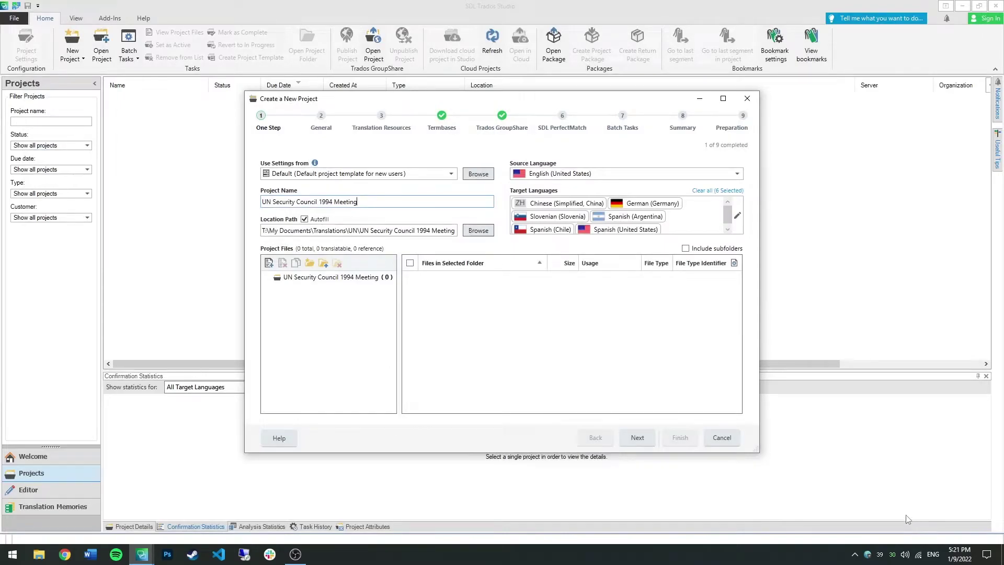
Set the project's source language to Chinese (Simplified, China).
{"action": "left_click", "coordinate": [605, 178]}
{"action": "type", "text": "chinese"}
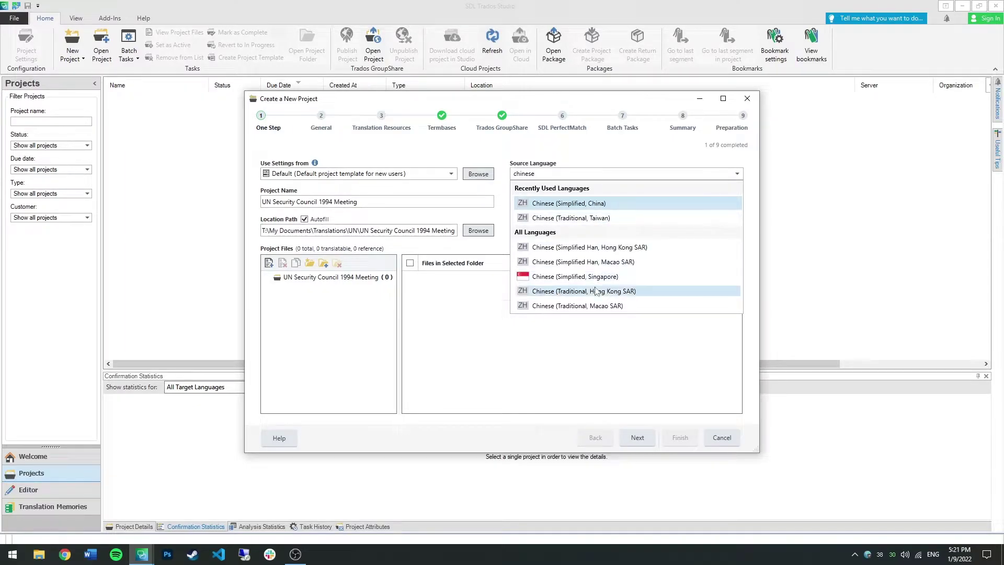
{"action": "left_click", "coordinate": [604, 206]}
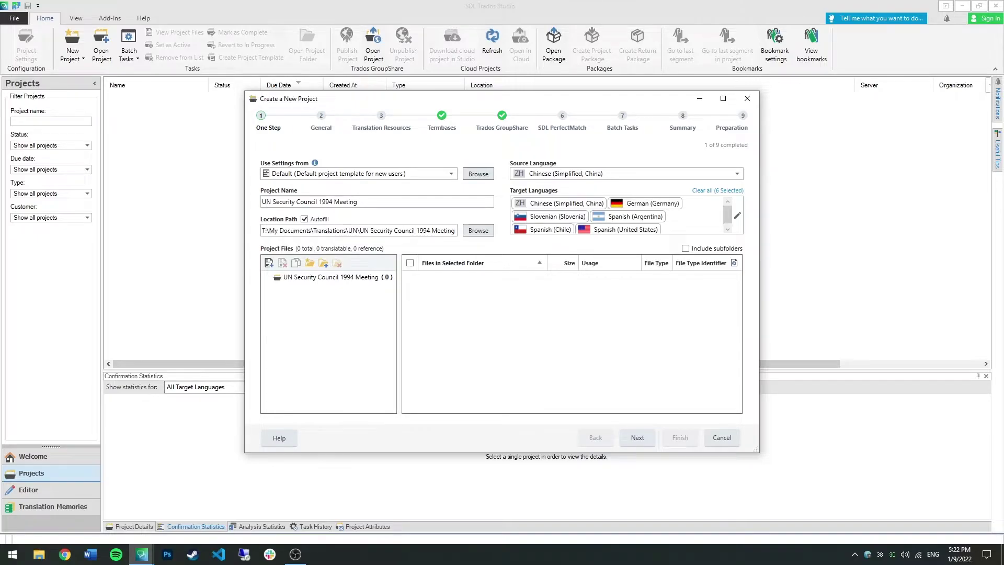
Clear all preset target languages and add English (United States) as the only target language.
{"action": "left_click", "coordinate": [705, 191]}
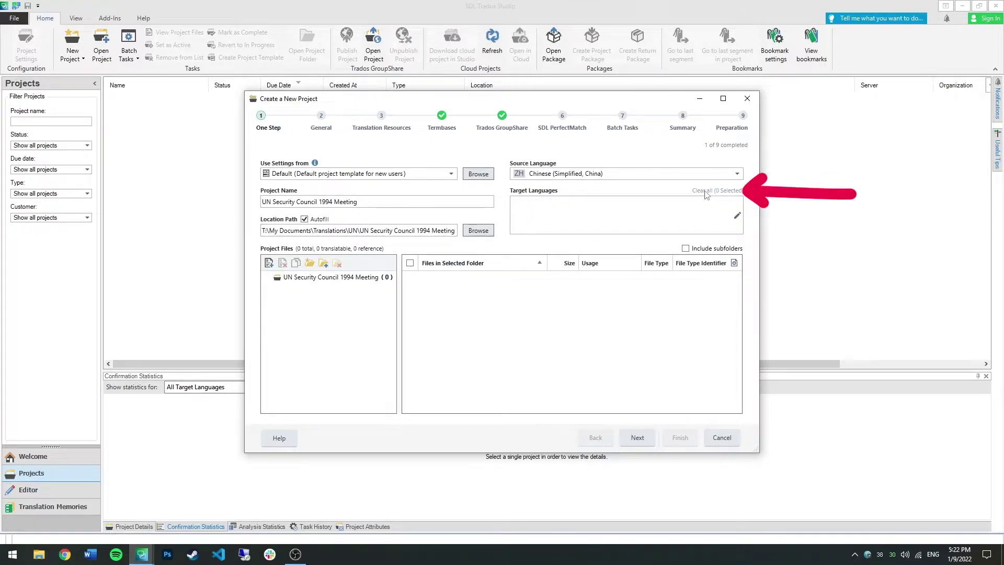
{"action": "left_click", "coordinate": [671, 215]}
{"action": "left_click", "coordinate": [738, 217]}
{"action": "left_click", "coordinate": [677, 217]}
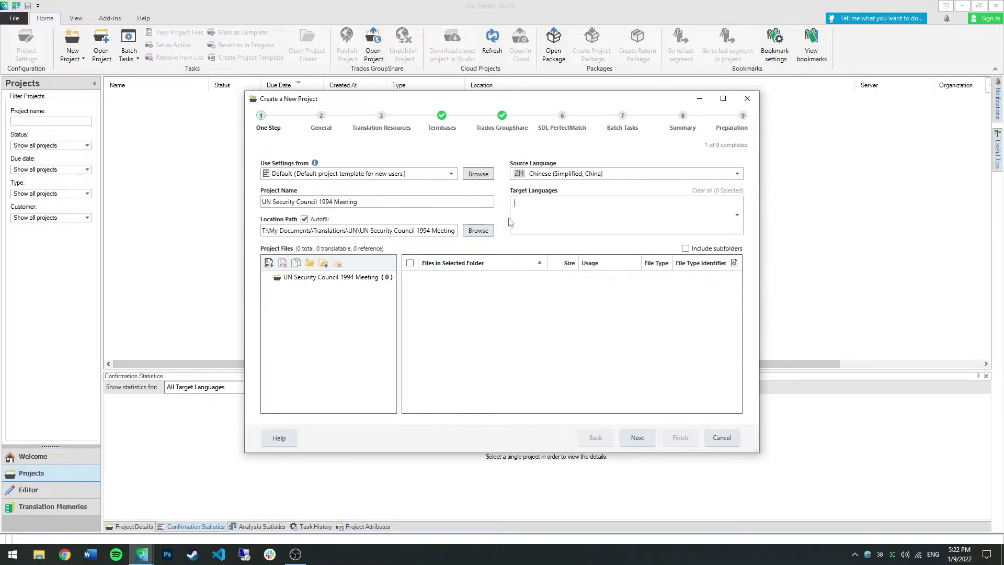
{"action": "left_click", "coordinate": [697, 218]}
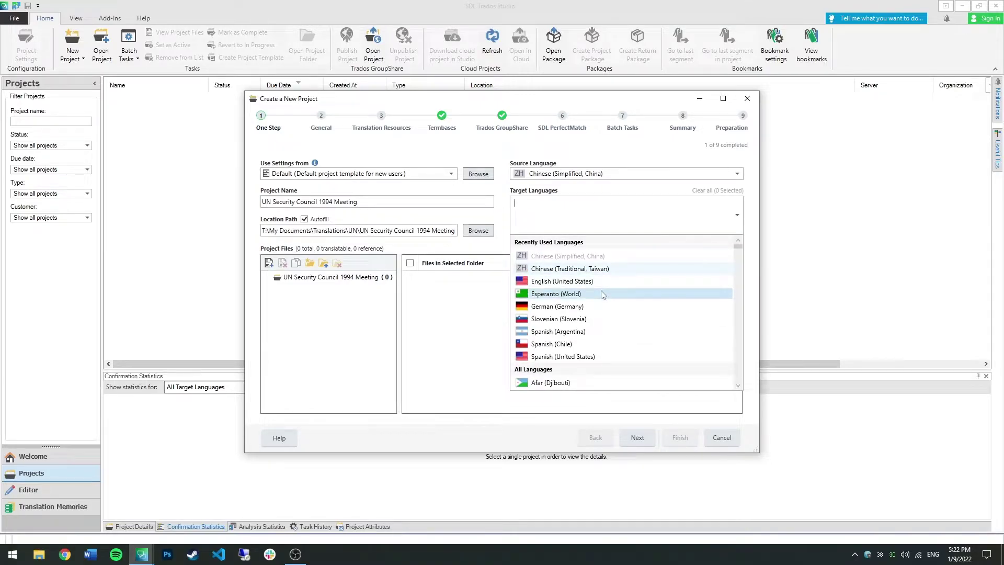
{"action": "type", "text": "english"}
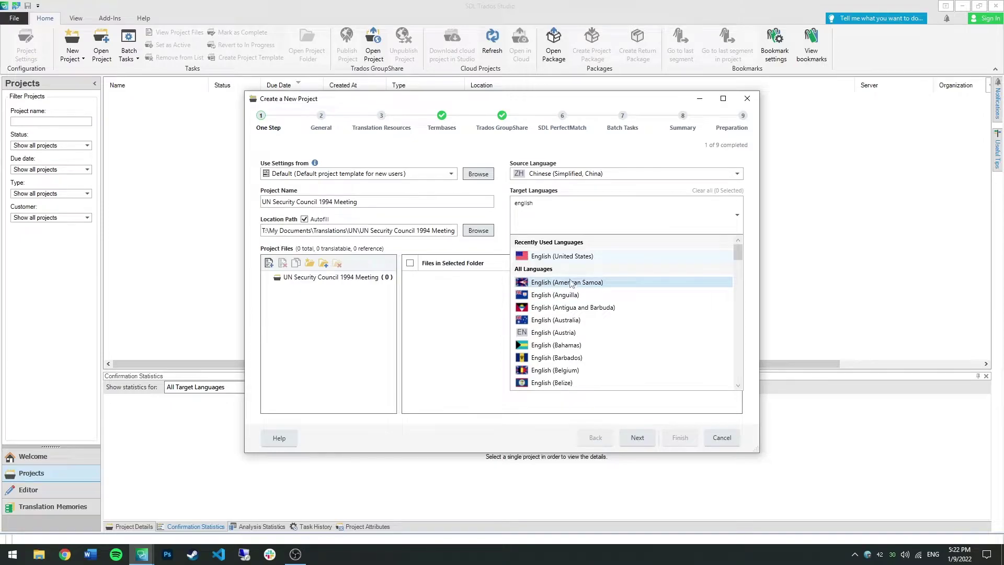
{"action": "left_click", "coordinate": [570, 259]}
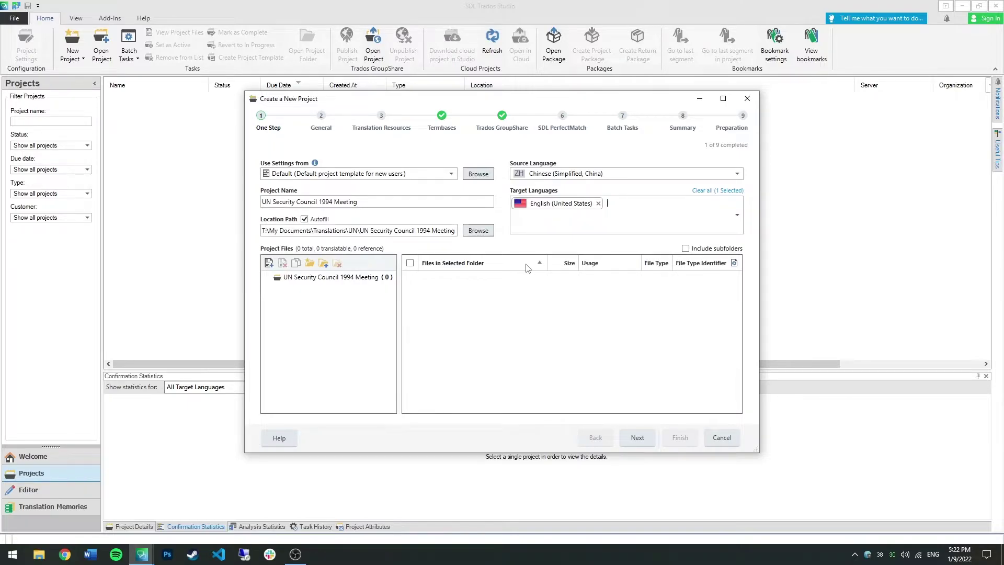
Add the Word document 第918 ( 1994 ) 号决议.docx from the Downloads folder to the project files.
{"action": "left_click", "coordinate": [268, 263]}
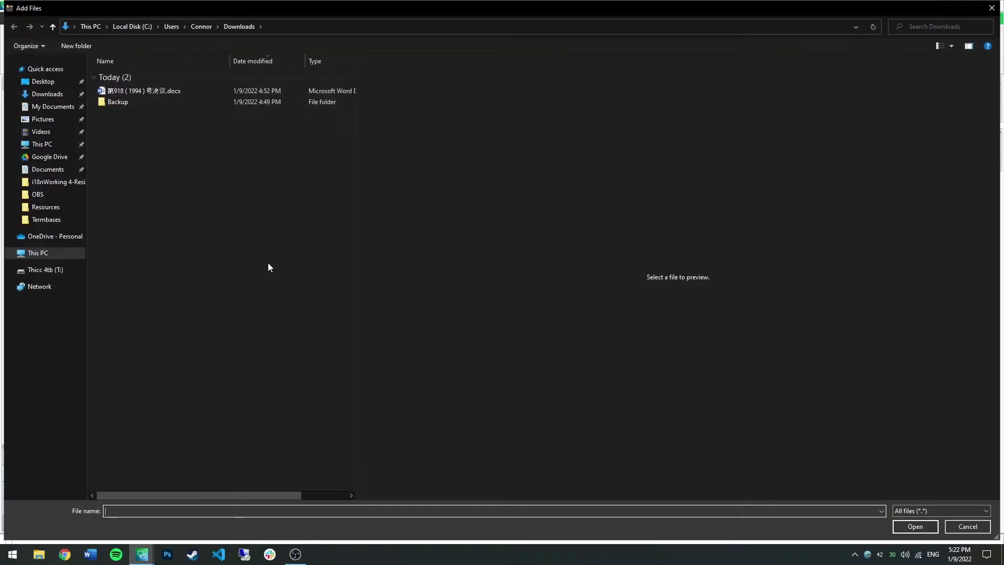
{"action": "left_click", "coordinate": [52, 95]}
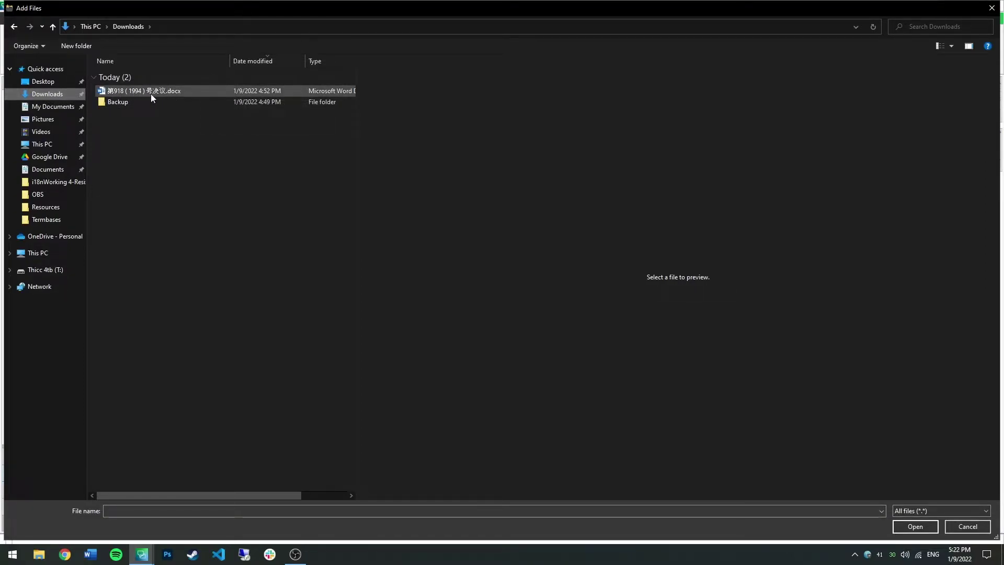
{"action": "double_click", "coordinate": [205, 92]}
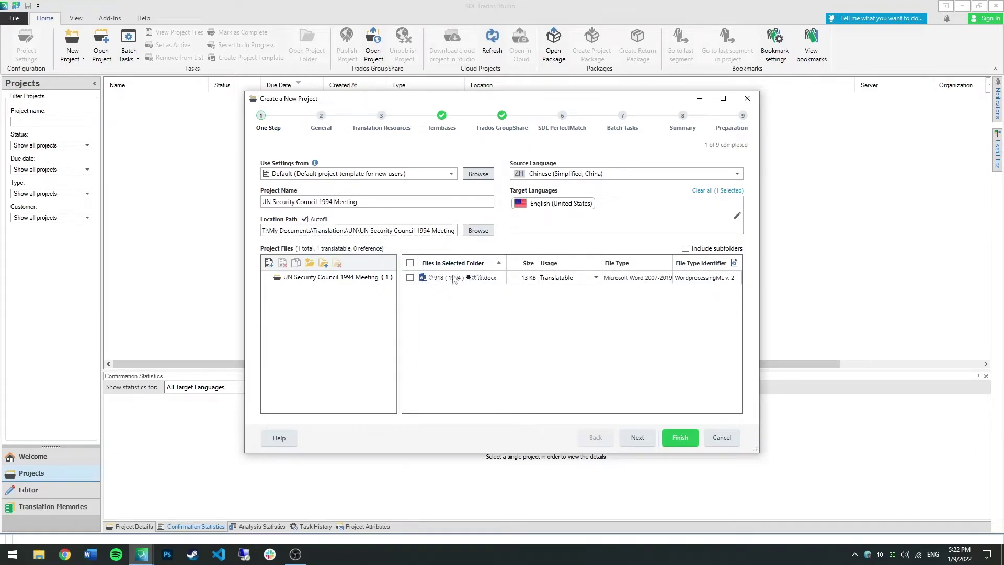
Proceed past the General settings to Translation Resources and show the Translation Memory and Automated Translation settings for all language pairs.
{"action": "left_click", "coordinate": [640, 442]}
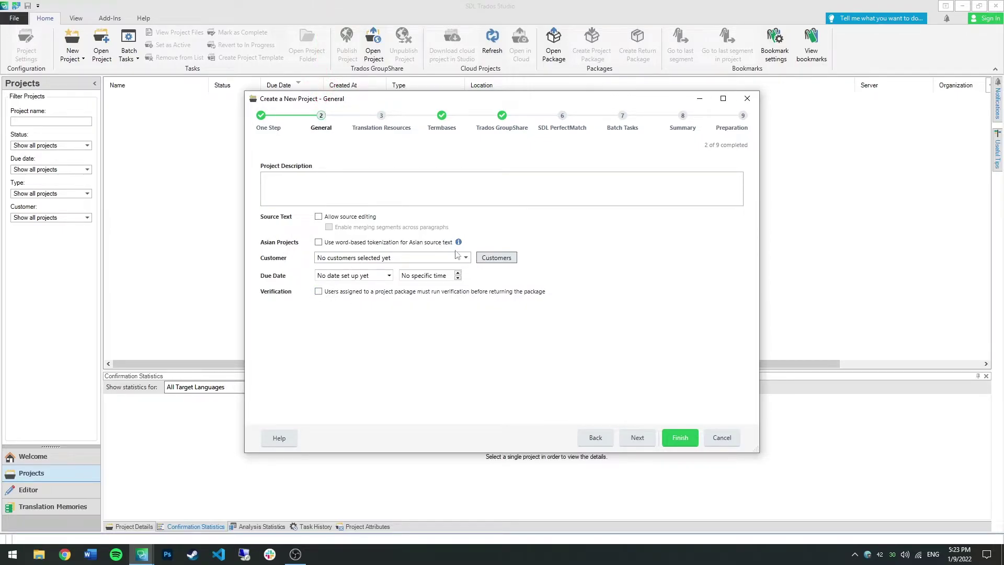
{"action": "left_click", "coordinate": [645, 438]}
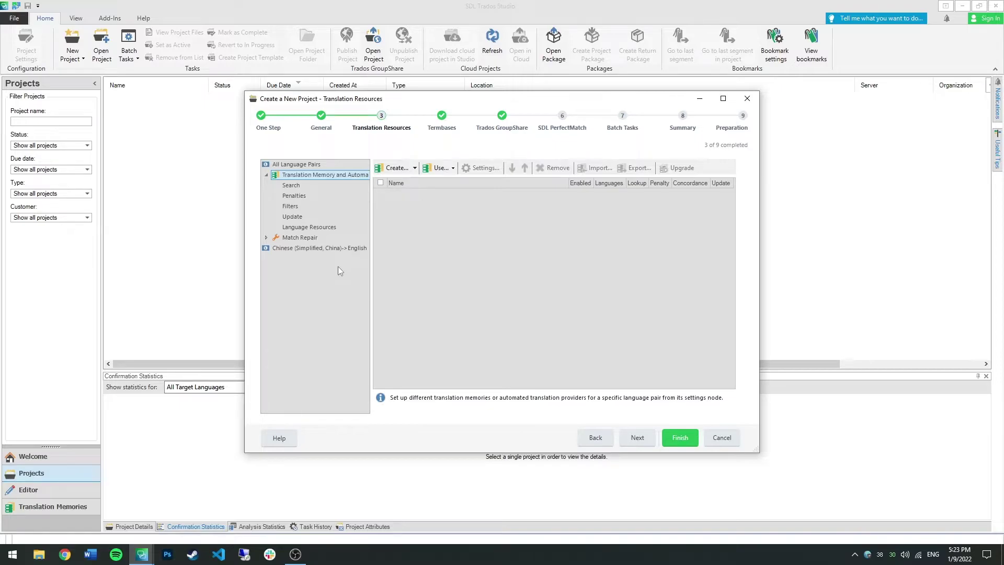
{"action": "left_click", "coordinate": [301, 164]}
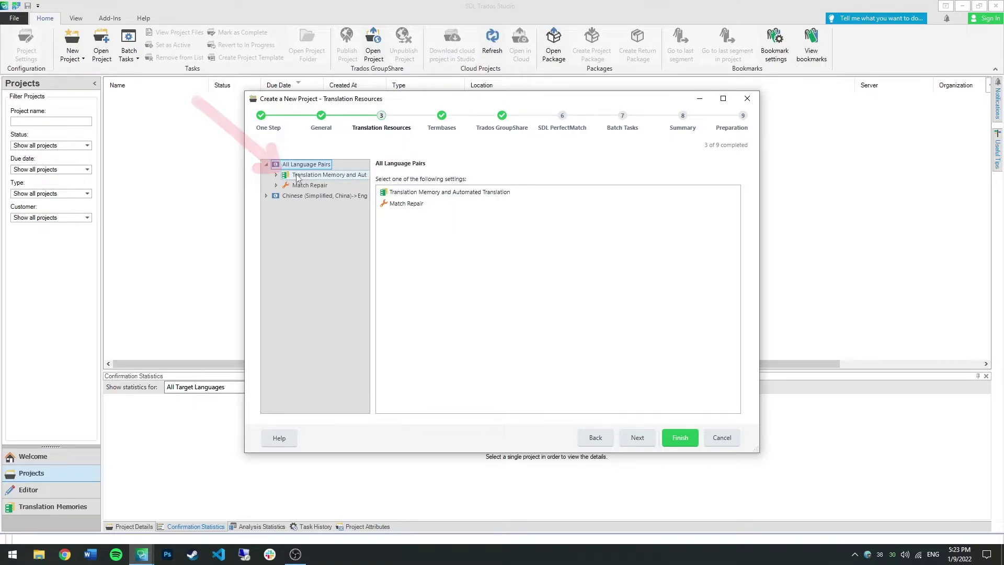
{"action": "left_click", "coordinate": [297, 175]}
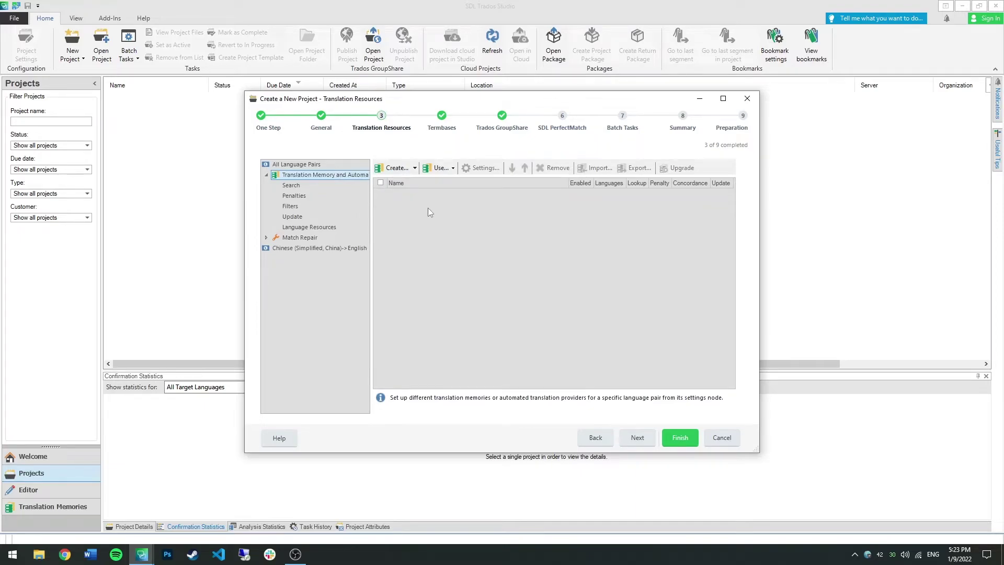
{"action": "left_click", "coordinate": [451, 169]}
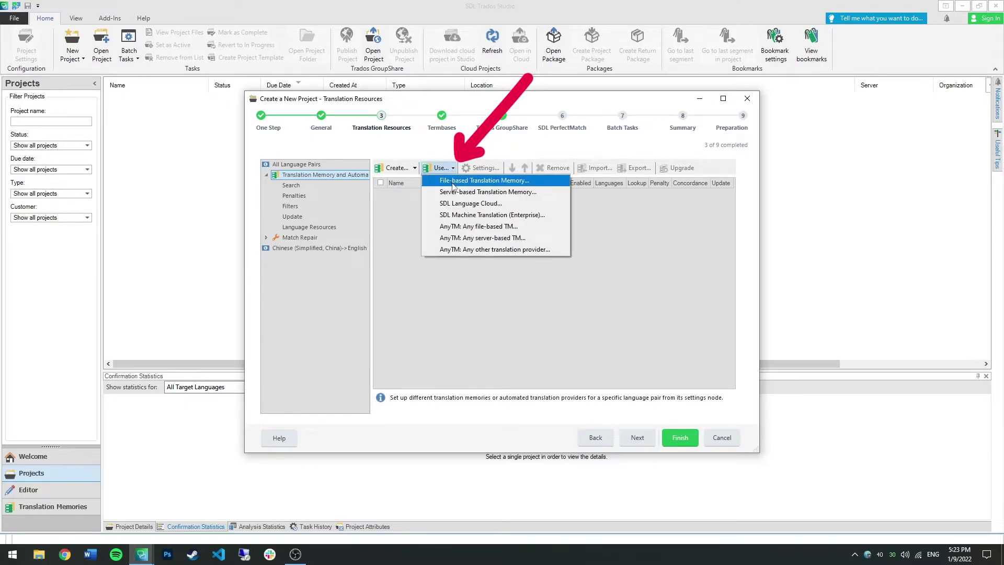
{"action": "left_click", "coordinate": [538, 180]}
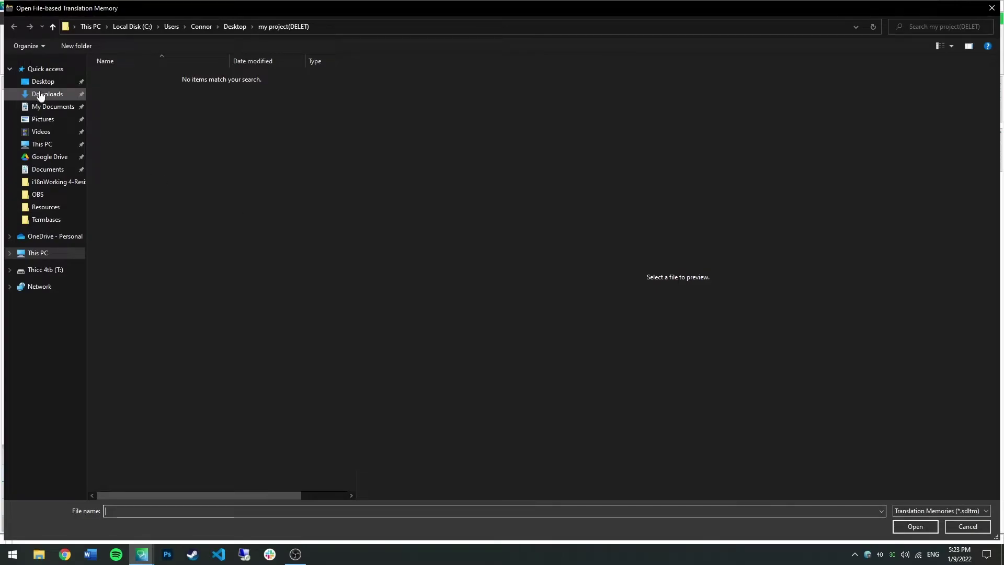
{"action": "left_click", "coordinate": [990, 11]}
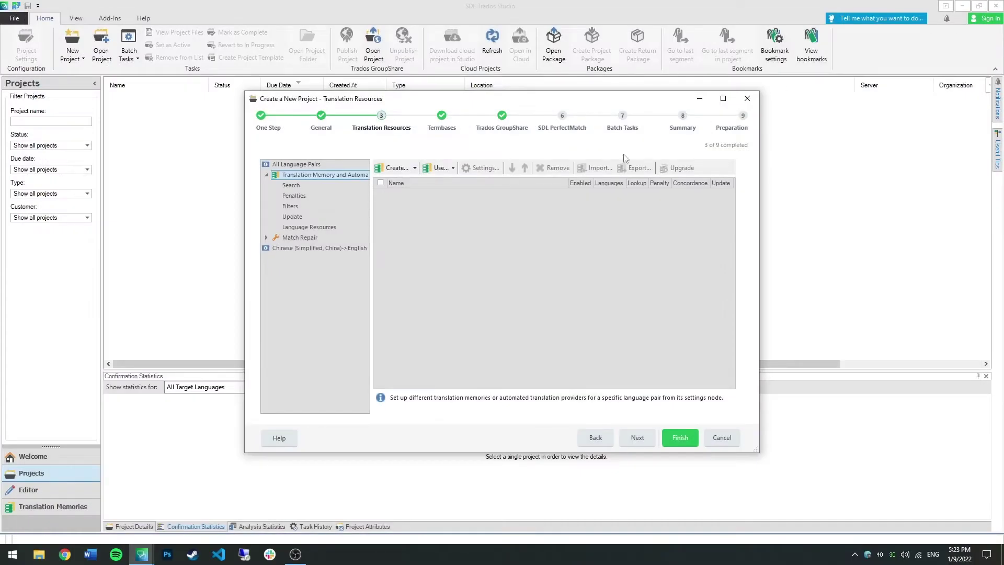
Start a new file-based translation memory named "UnitedNations_zh-CN_en-US", leaving its description empty.
{"action": "left_click", "coordinate": [415, 169]}
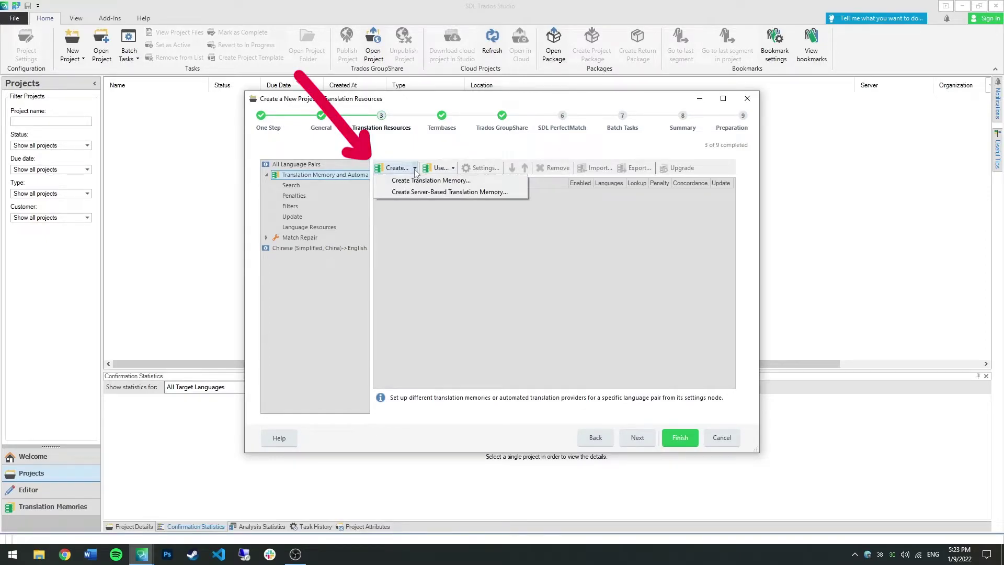
{"action": "left_click", "coordinate": [410, 183]}
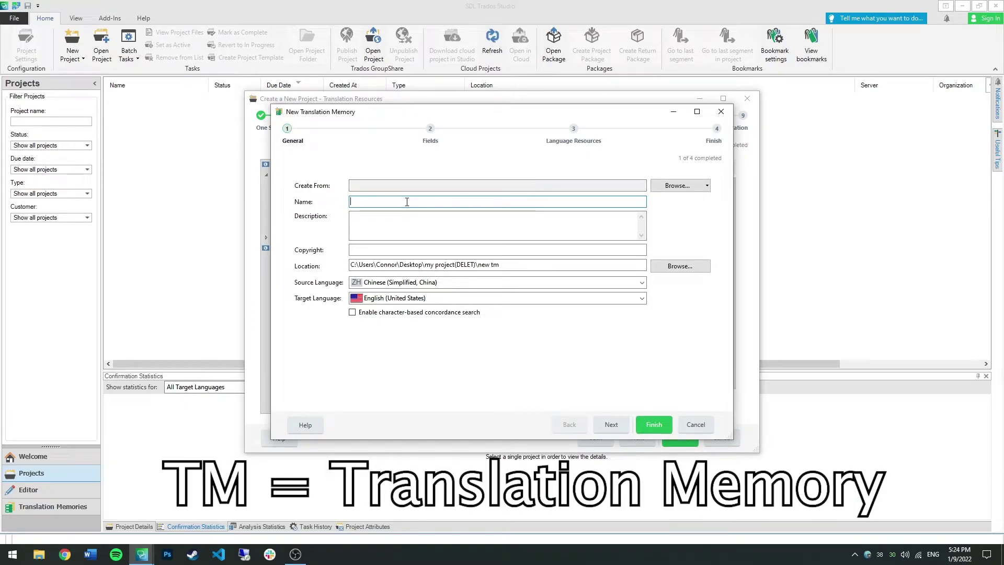
{"action": "type", "text": "UnitedNations_zh-CN_en-US"}
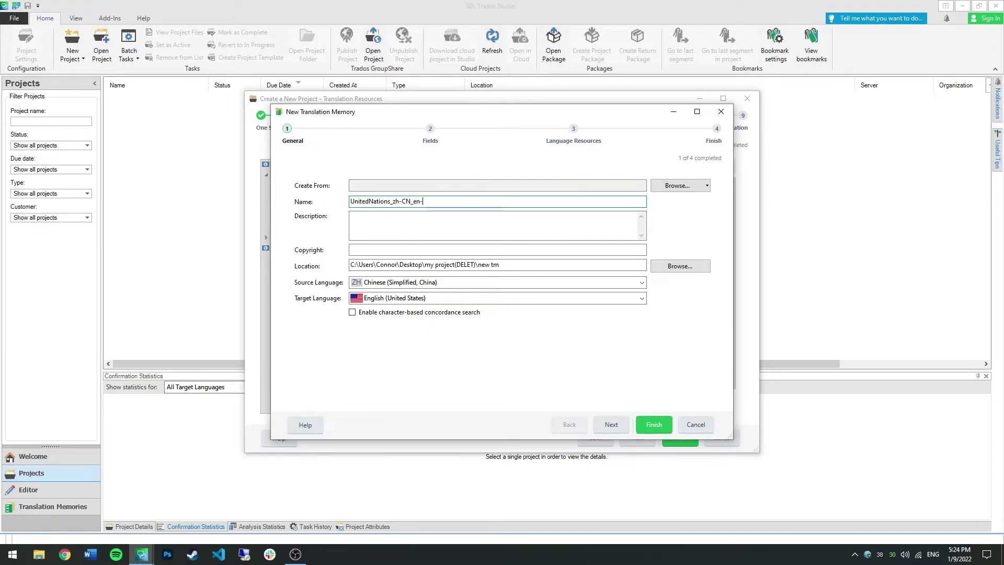
{"action": "left_click", "coordinate": [381, 220]}
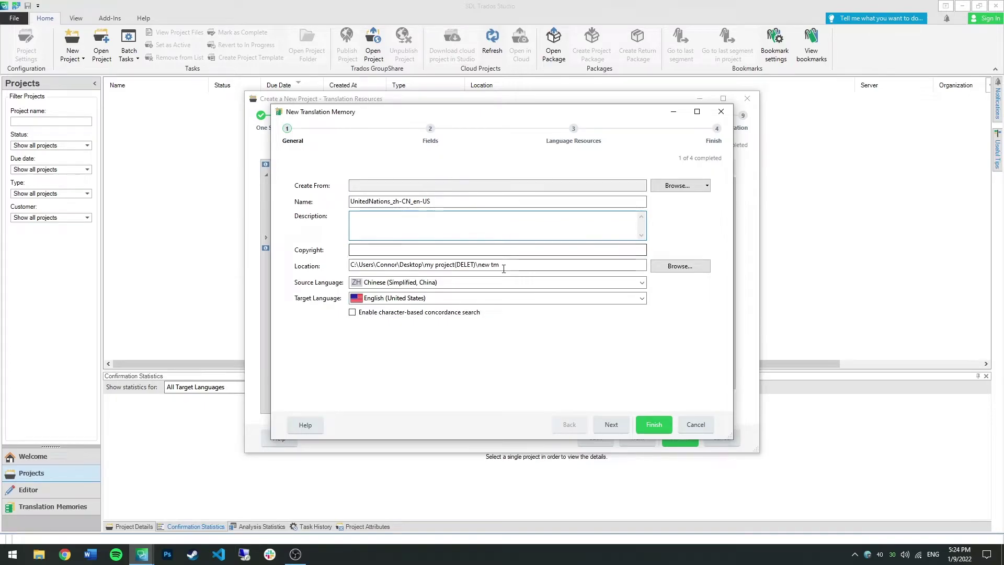
Set the translation memory's storage location to a new Desktop folder named "Translation Memories".
{"action": "left_click", "coordinate": [680, 267]}
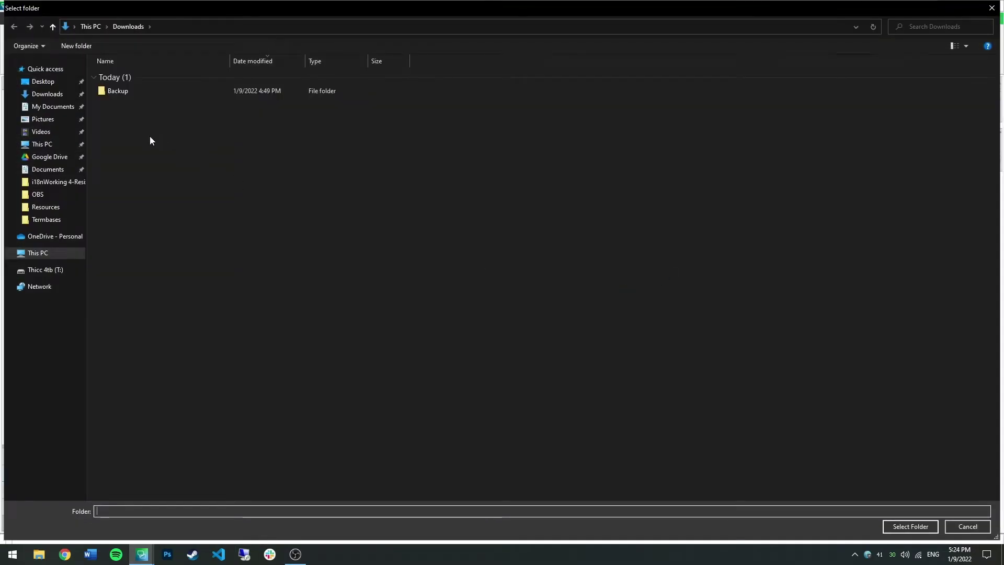
{"action": "left_click", "coordinate": [43, 108]}
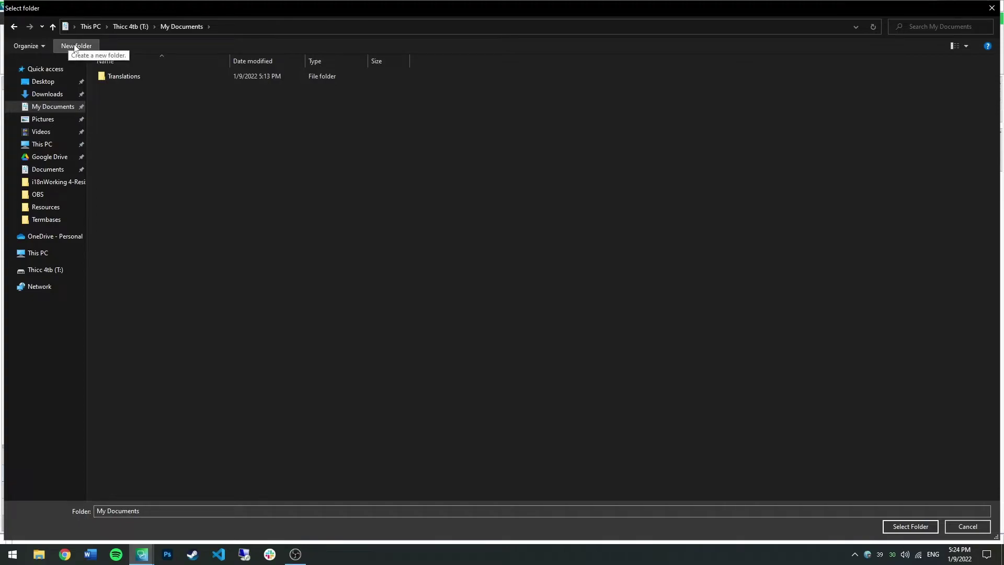
{"action": "double_click", "coordinate": [139, 79]}
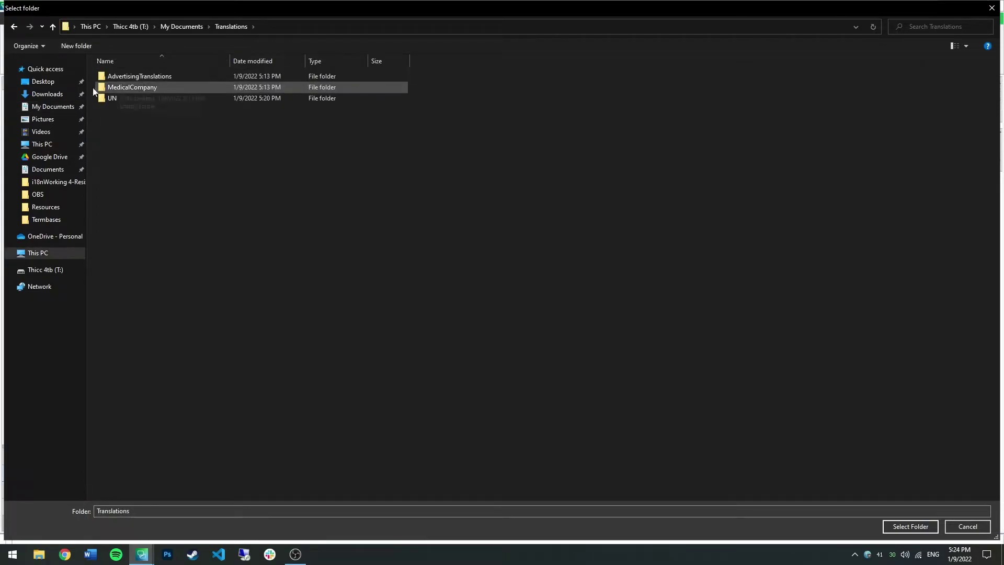
{"action": "left_click", "coordinate": [42, 84]}
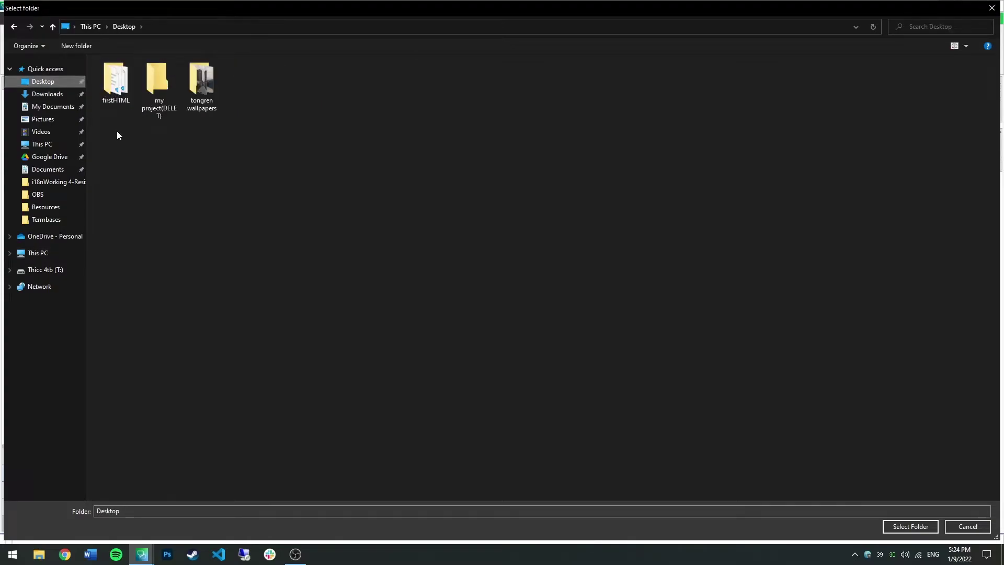
{"action": "left_click", "coordinate": [74, 42]}
{"action": "type", "text": "Transl"}
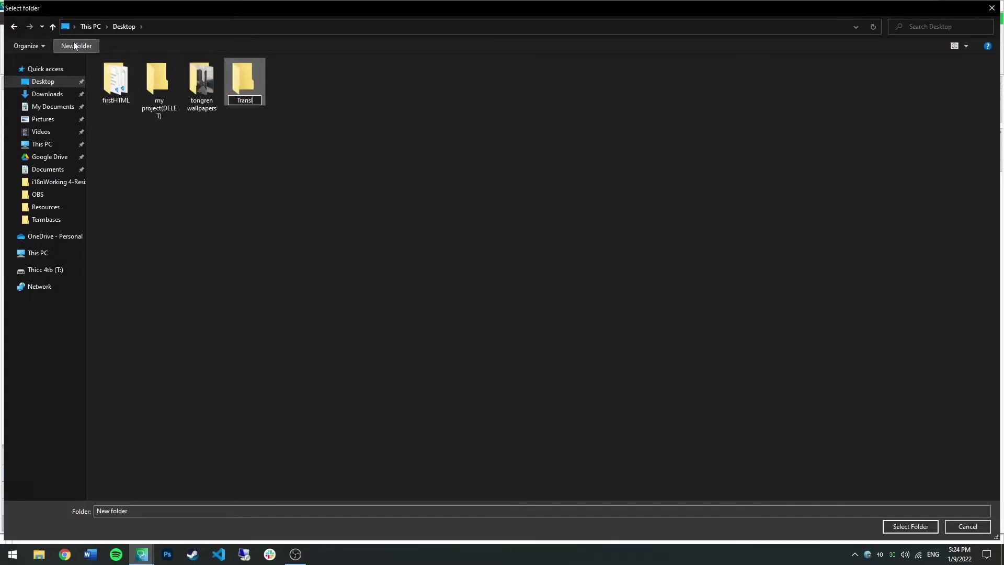
{"action": "type", "text": "ation Memories"}
{"action": "key", "text": "Return"}
{"action": "key", "text": "Return"}
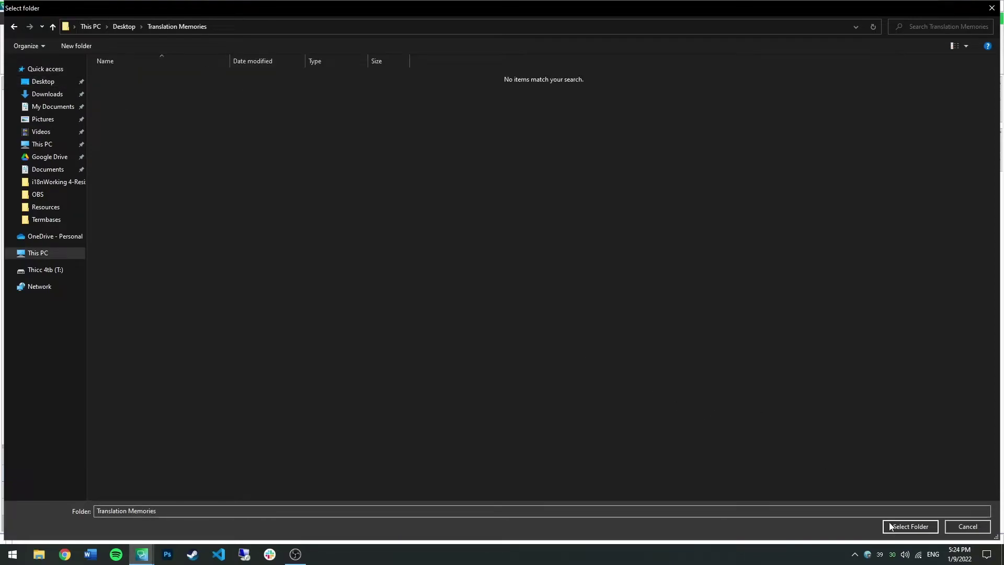
{"action": "left_click", "coordinate": [910, 526]}
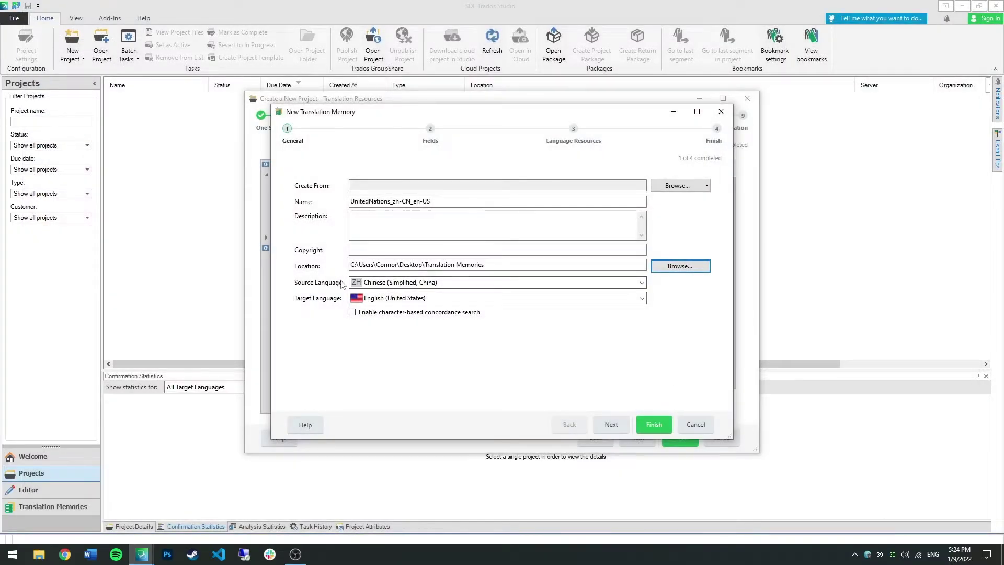
Select Chinese (Simplified, China) as source and English (United States) as target, and finish creating the translation memory.
{"action": "left_click", "coordinate": [435, 283]}
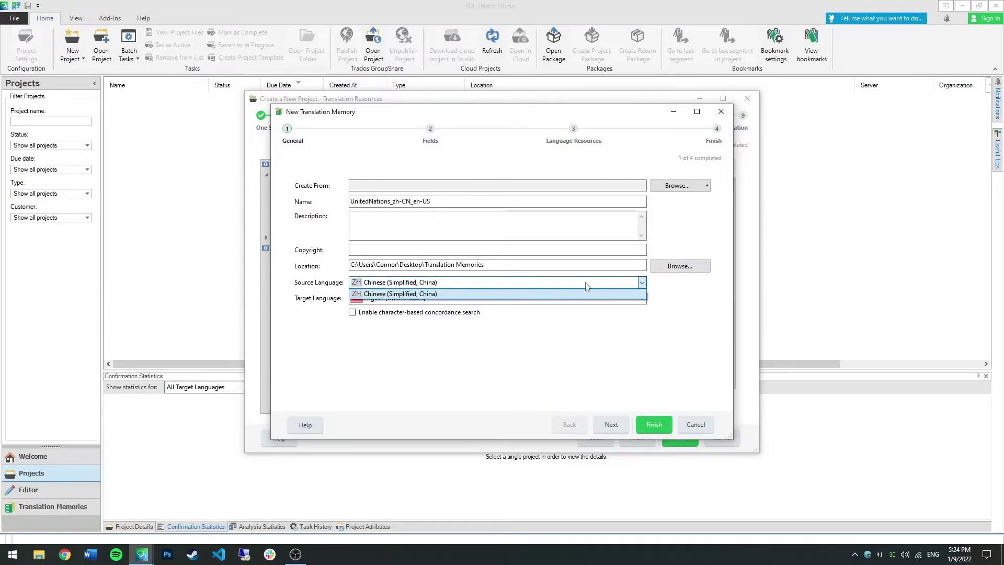
{"action": "left_click", "coordinate": [540, 294]}
{"action": "left_click", "coordinate": [392, 301]}
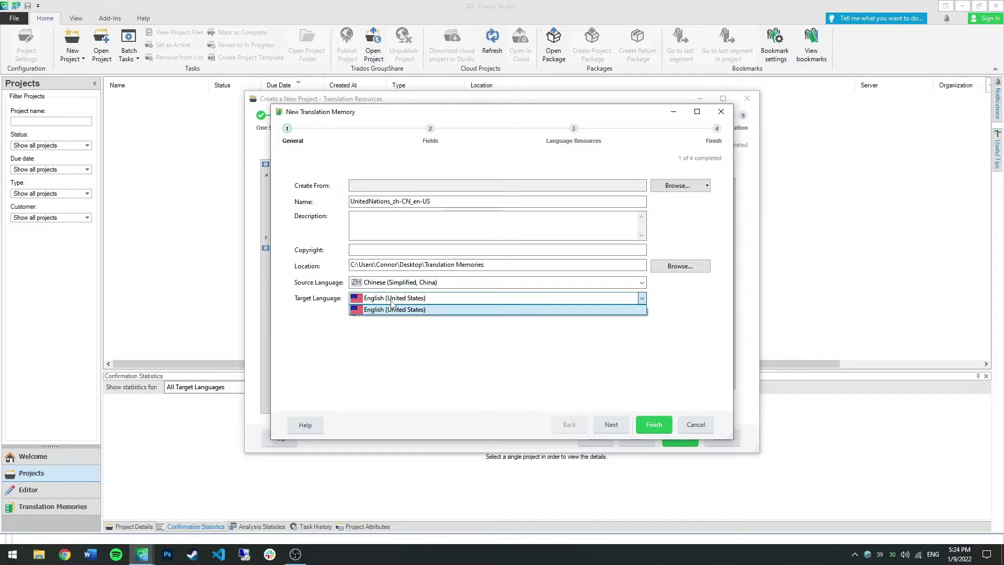
{"action": "left_click", "coordinate": [402, 309]}
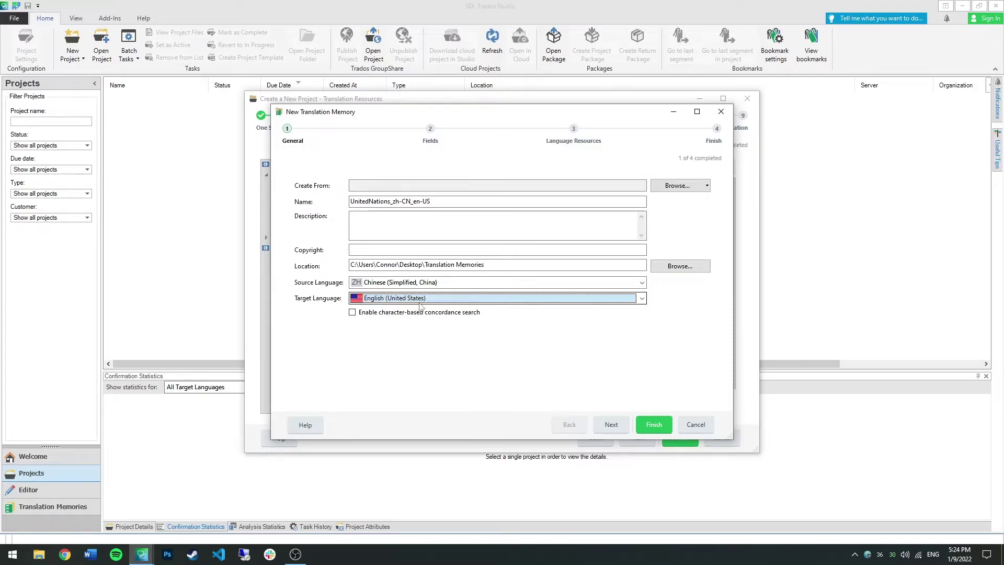
{"action": "left_click", "coordinate": [653, 424]}
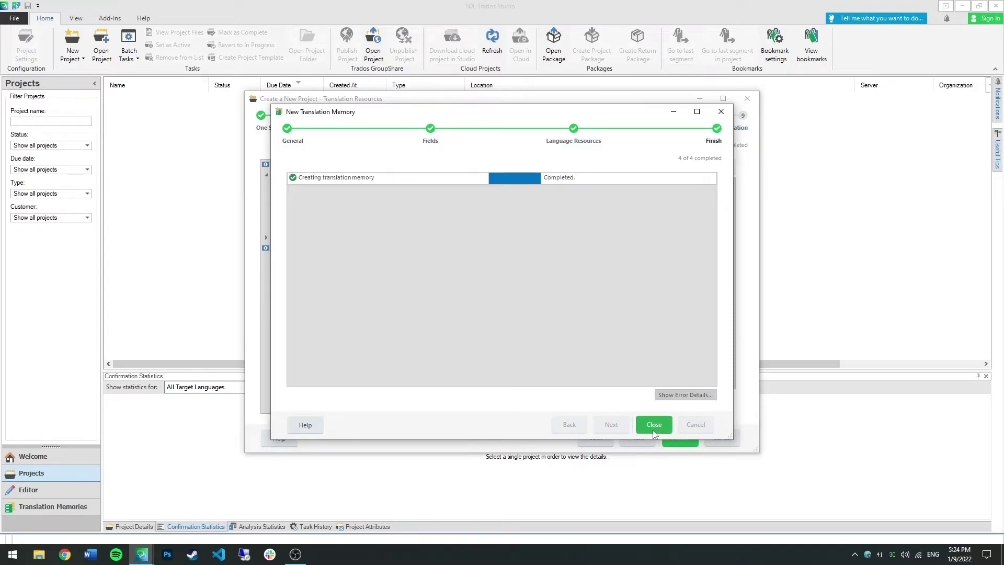
{"action": "left_click", "coordinate": [653, 424]}
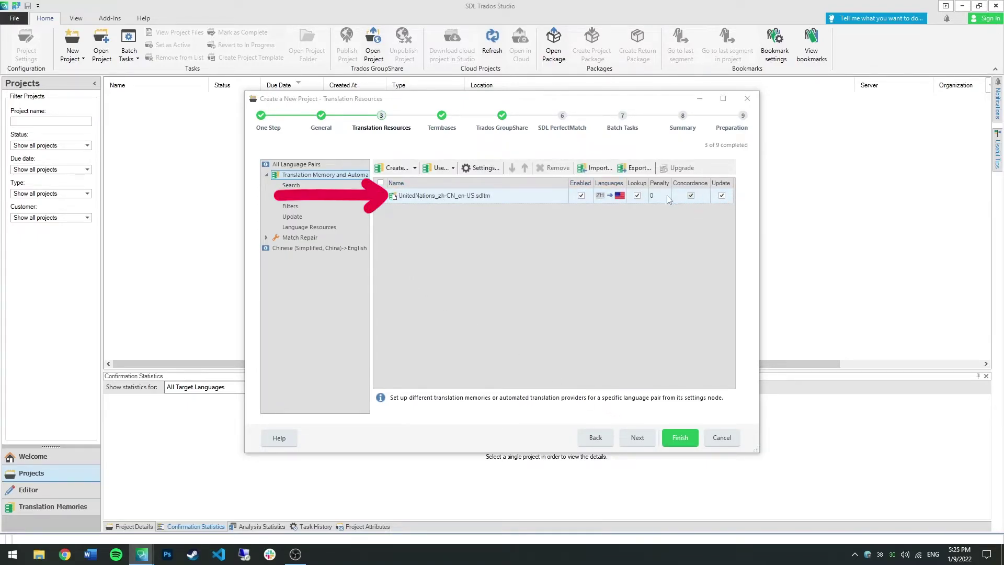
Proceed to the Termbases stage and start creating a new file-based termbase, continuing to its definition options.
{"action": "left_click", "coordinate": [573, 200]}
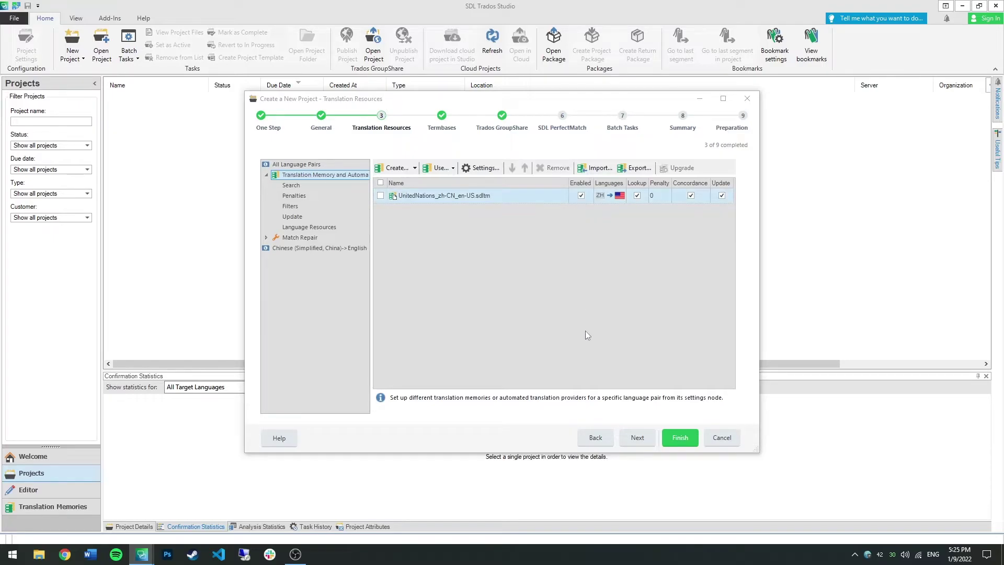
{"action": "left_click", "coordinate": [642, 440]}
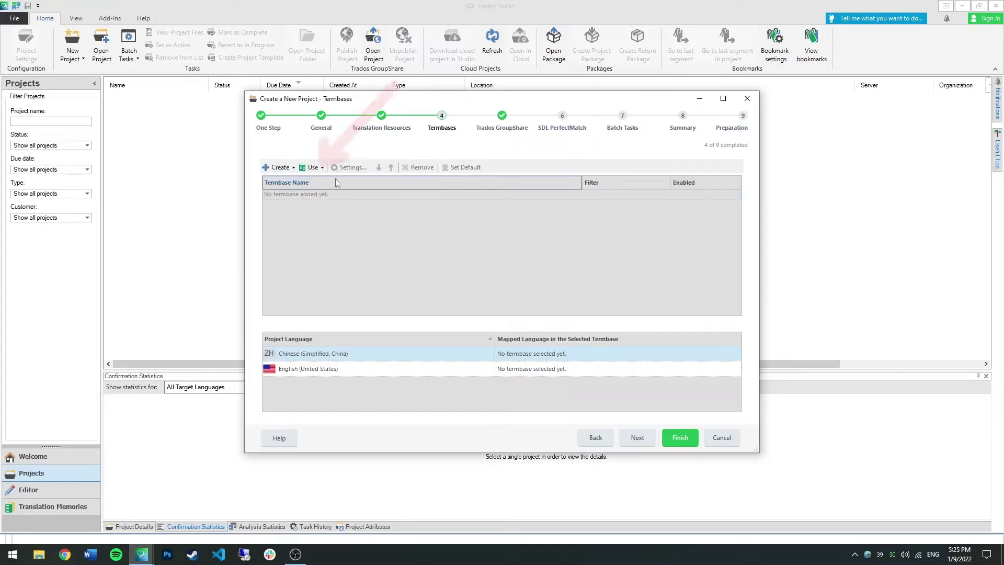
{"action": "left_click", "coordinate": [321, 168]}
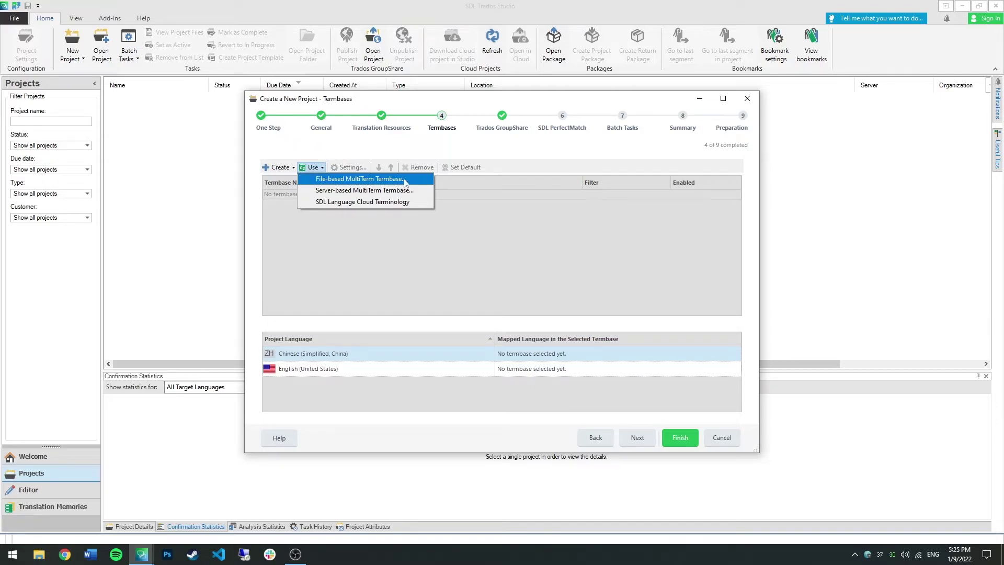
{"action": "left_click", "coordinate": [372, 238]}
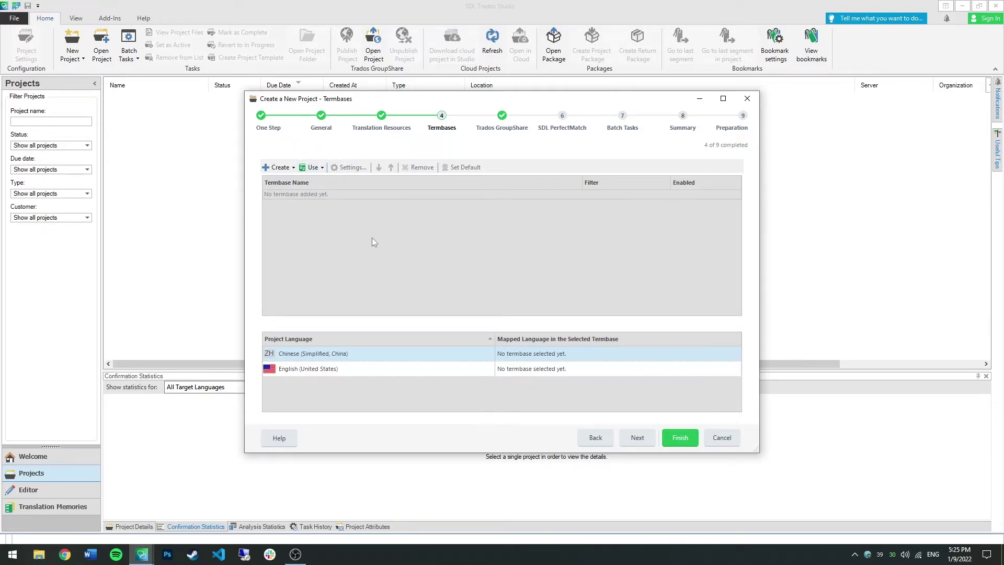
{"action": "left_click", "coordinate": [290, 169]}
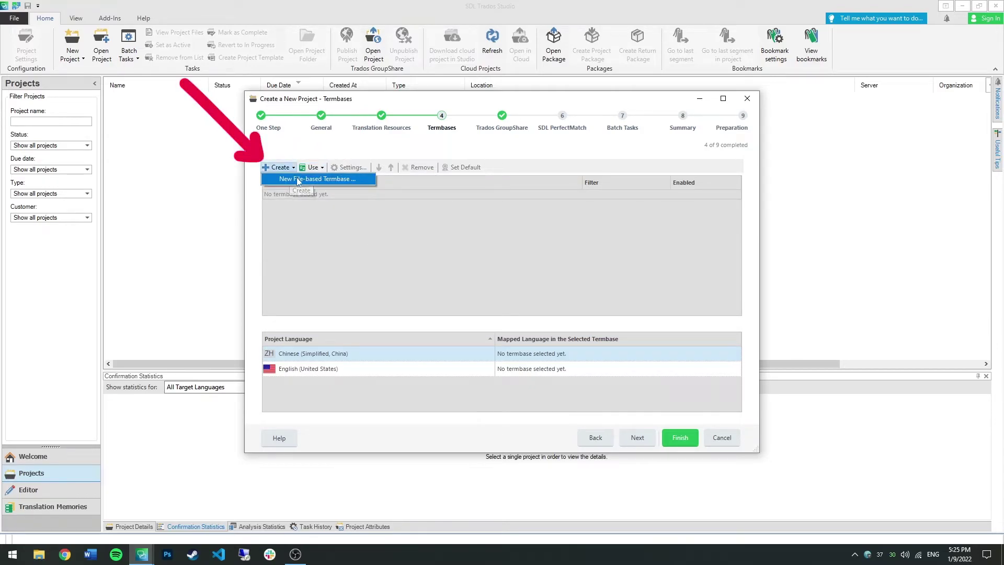
{"action": "left_click", "coordinate": [299, 179]}
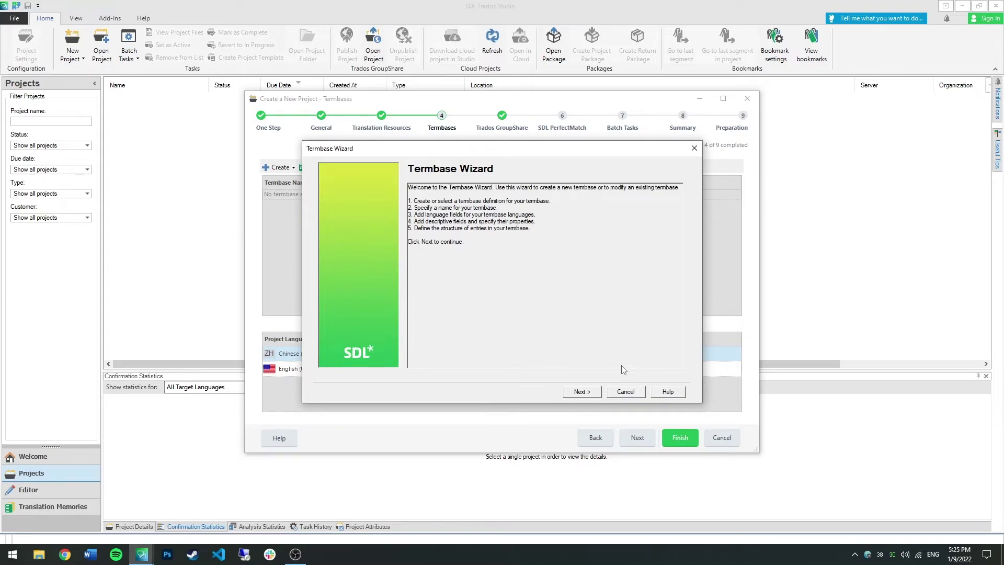
{"action": "left_click", "coordinate": [594, 393]}
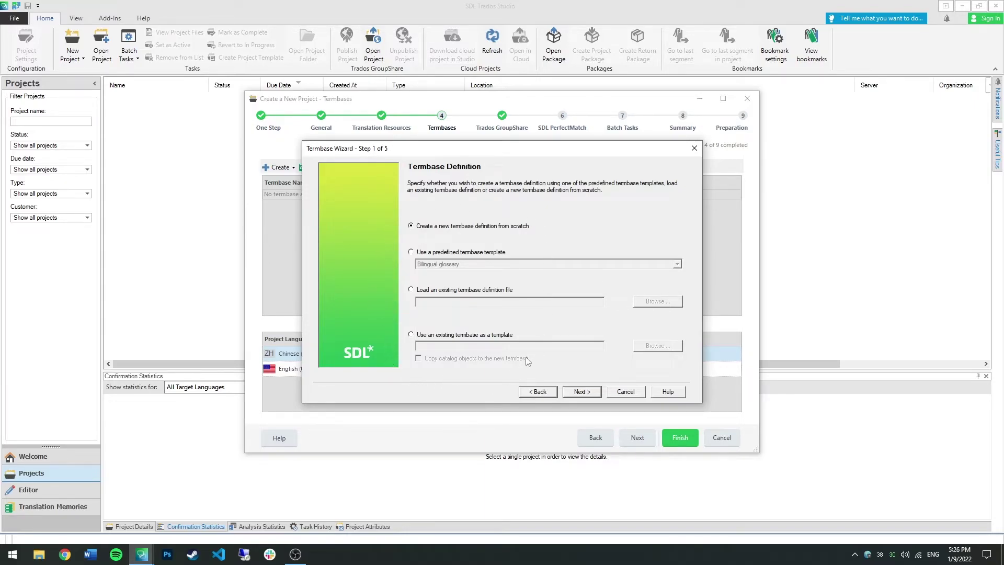
Base the termbase on the predefined Bilingual glossary template and name it "United Nations zh-CN_en-US".
{"action": "left_click", "coordinate": [411, 252]}
{"action": "left_click", "coordinate": [426, 264]}
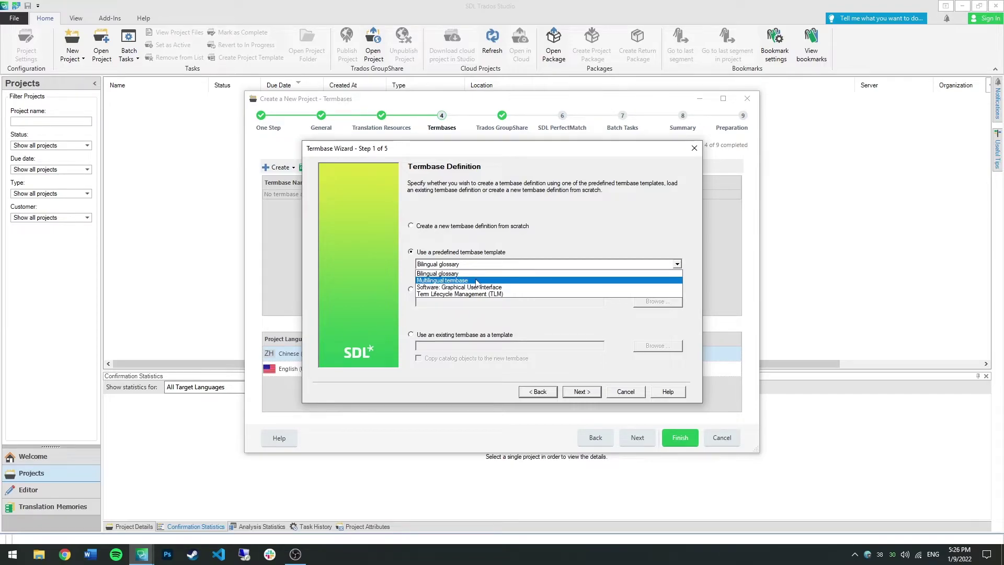
{"action": "left_click", "coordinate": [439, 273]}
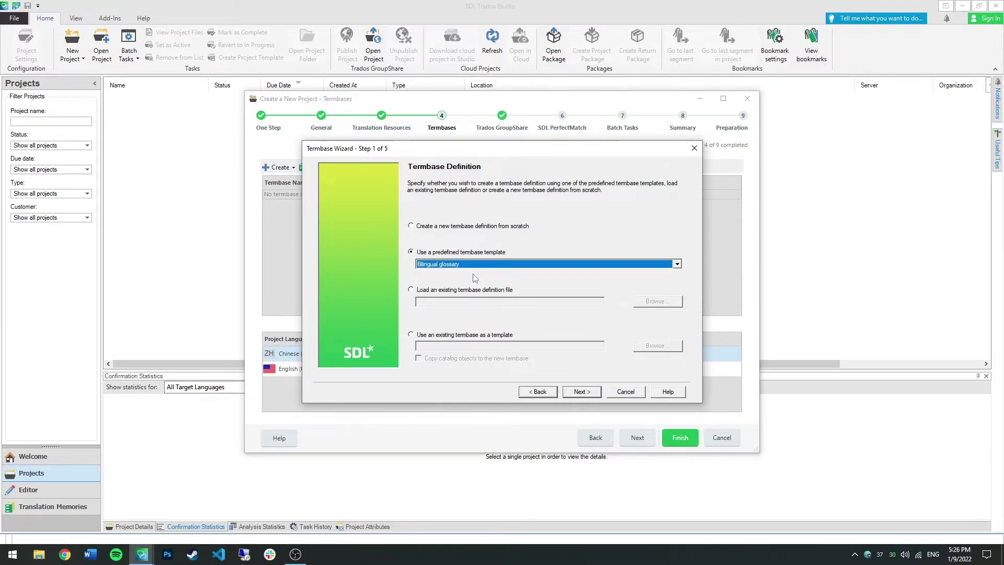
{"action": "left_click", "coordinate": [582, 396]}
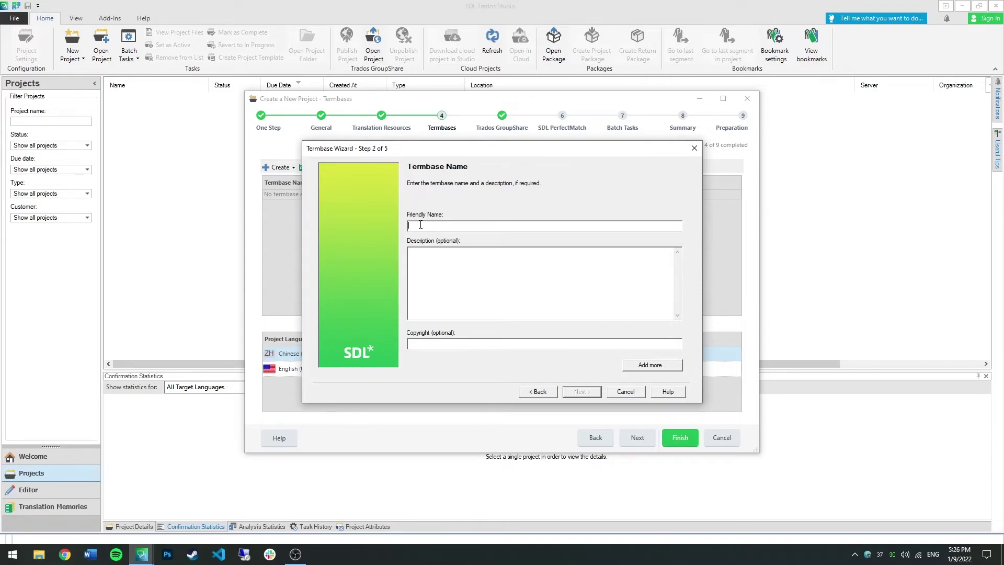
{"action": "type", "text": "Nations zh-CN_en-US"}
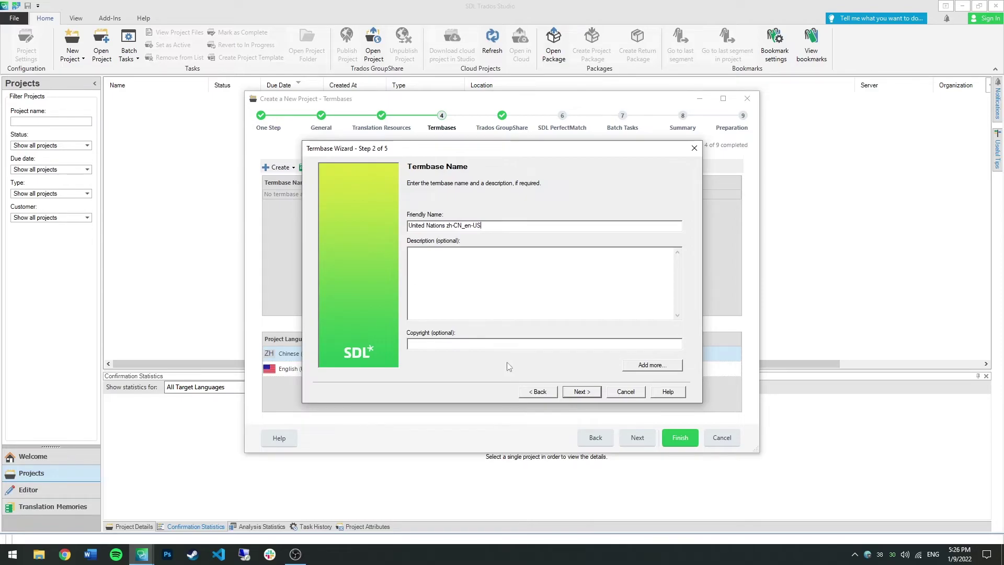
{"action": "left_click", "coordinate": [593, 393]}
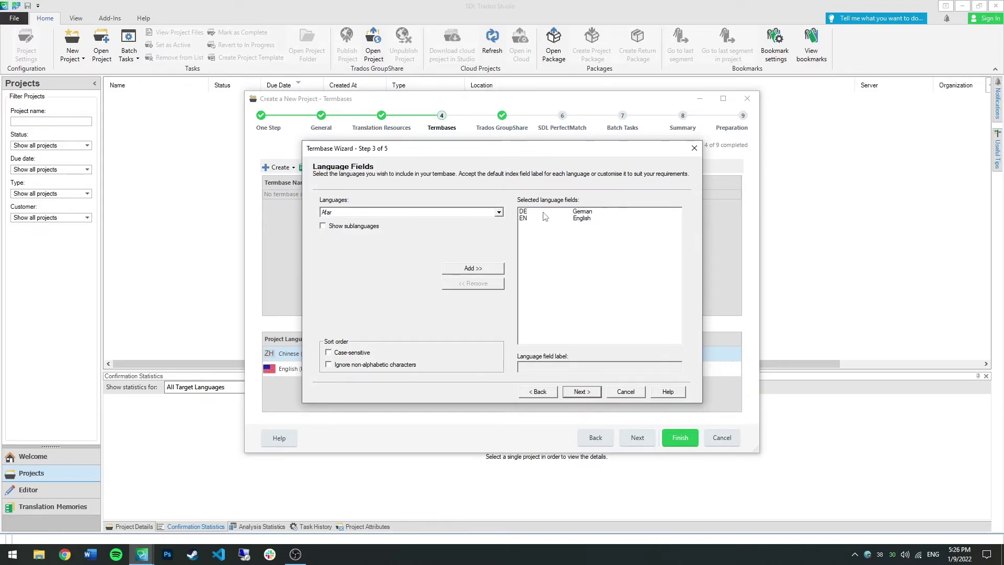
Remove German from the termbase's selected language fields.
{"action": "left_click", "coordinate": [574, 218]}
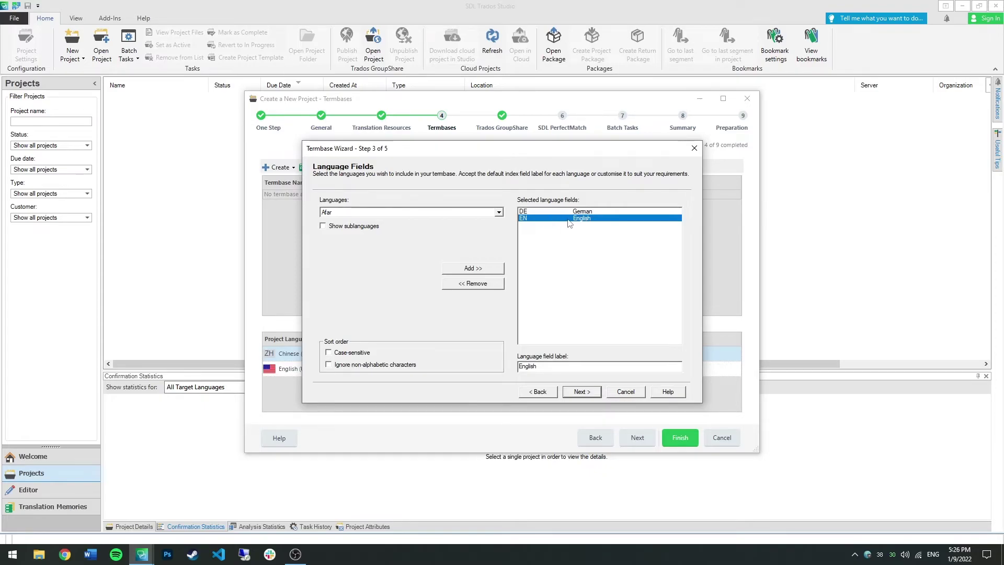
{"action": "left_click", "coordinate": [550, 211]}
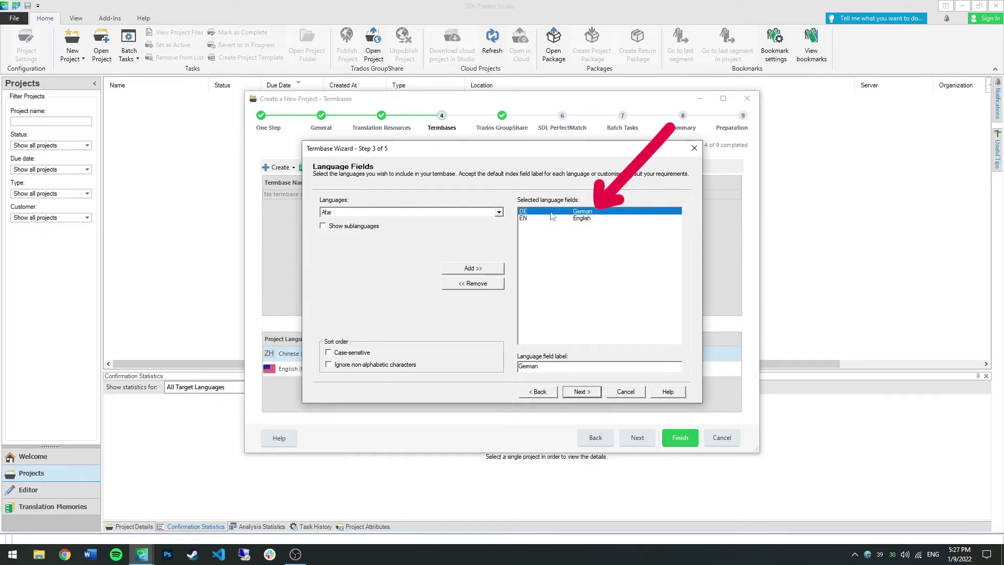
{"action": "left_click", "coordinate": [482, 287]}
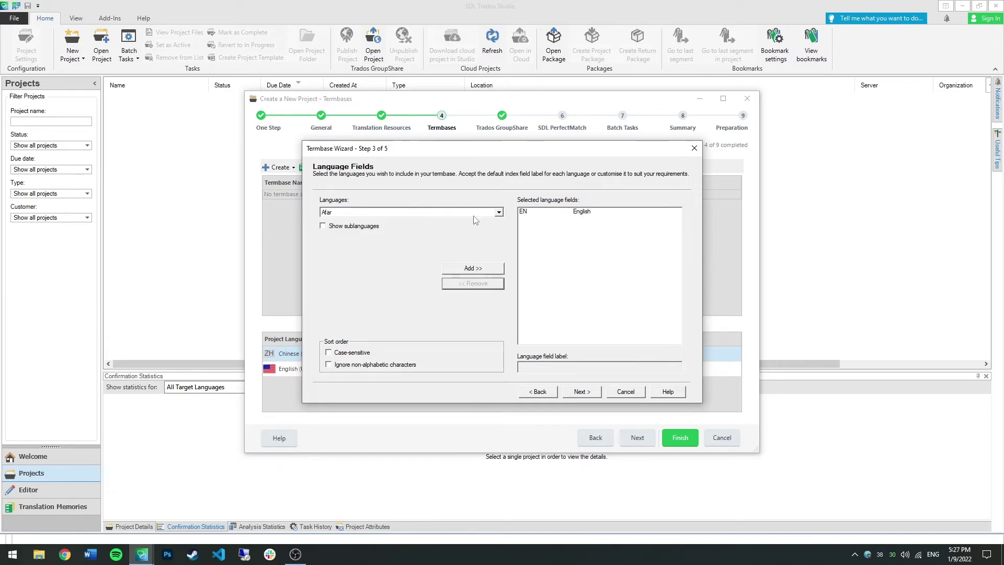
Choose the general Chinese entry as the language for the termbase.
{"action": "left_click", "coordinate": [499, 212]}
{"action": "scroll", "coordinate": [465, 250], "scroll_direction": "down", "scroll_amount": 1}
{"action": "scroll", "coordinate": [465, 250], "scroll_direction": "down", "scroll_amount": 10}
{"action": "scroll", "coordinate": [453, 251], "scroll_direction": "up", "scroll_amount": 5}
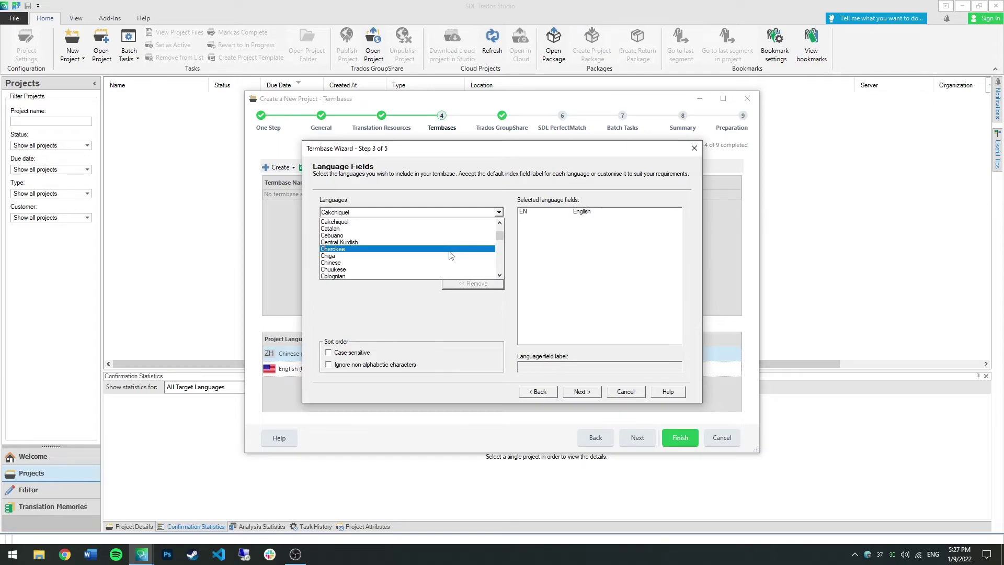
{"action": "scroll", "coordinate": [337, 248], "scroll_direction": "down", "scroll_amount": 1}
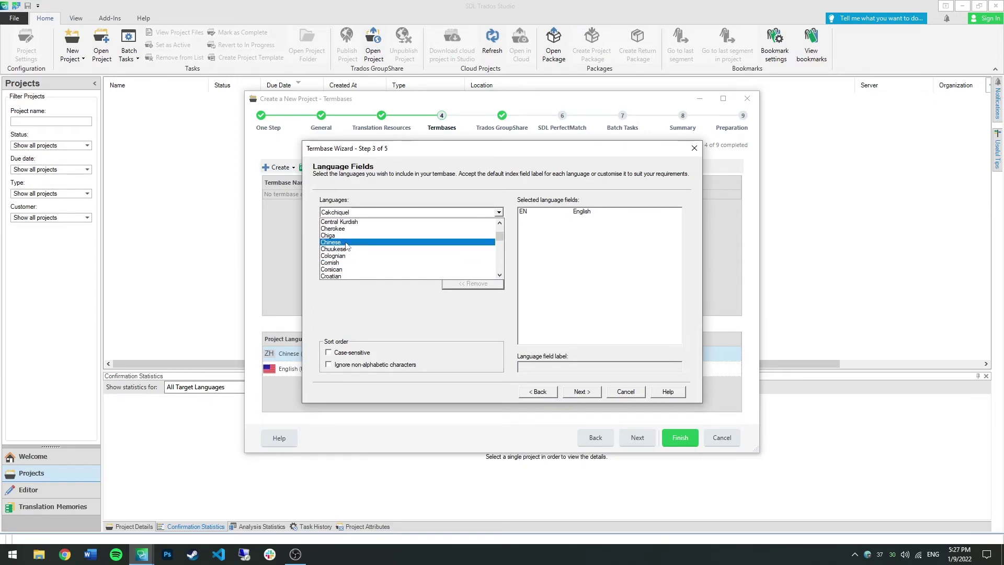
{"action": "left_click", "coordinate": [345, 244]}
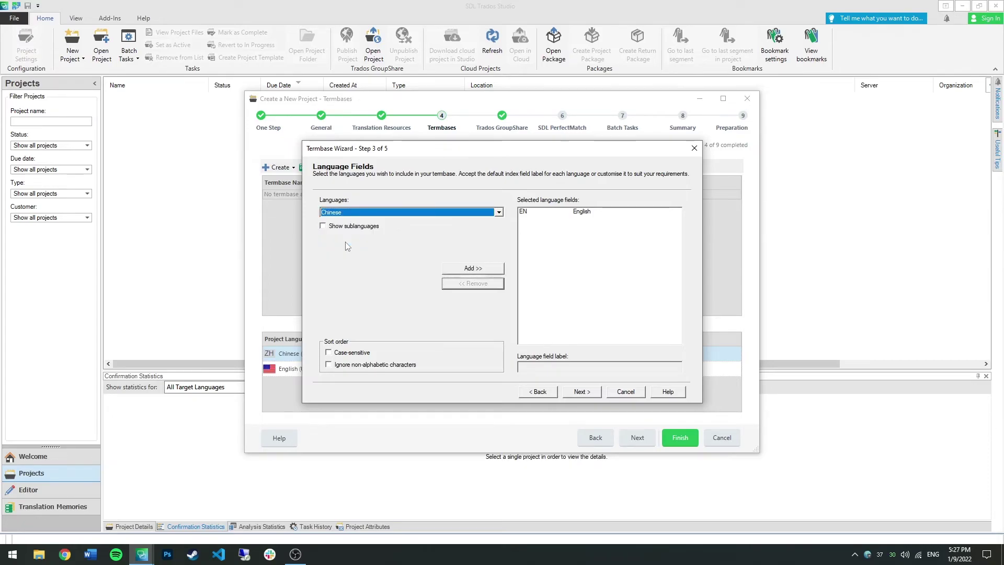
Show sublanguages and add Chinese (Simplified, China) to the termbase's selected language fields.
{"action": "left_click", "coordinate": [322, 226]}
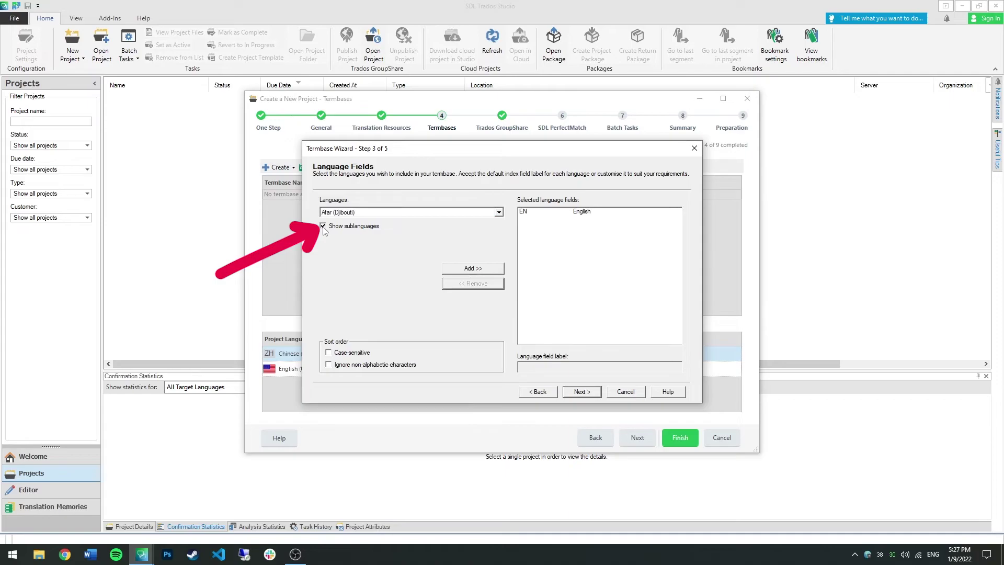
{"action": "left_click", "coordinate": [340, 215]}
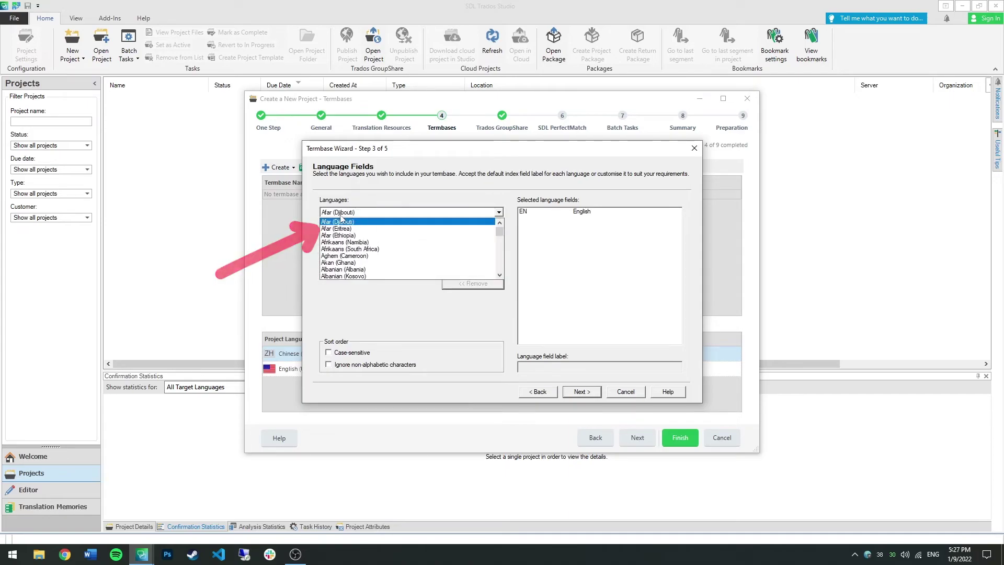
{"action": "scroll", "coordinate": [355, 230], "scroll_direction": "down", "scroll_amount": 20}
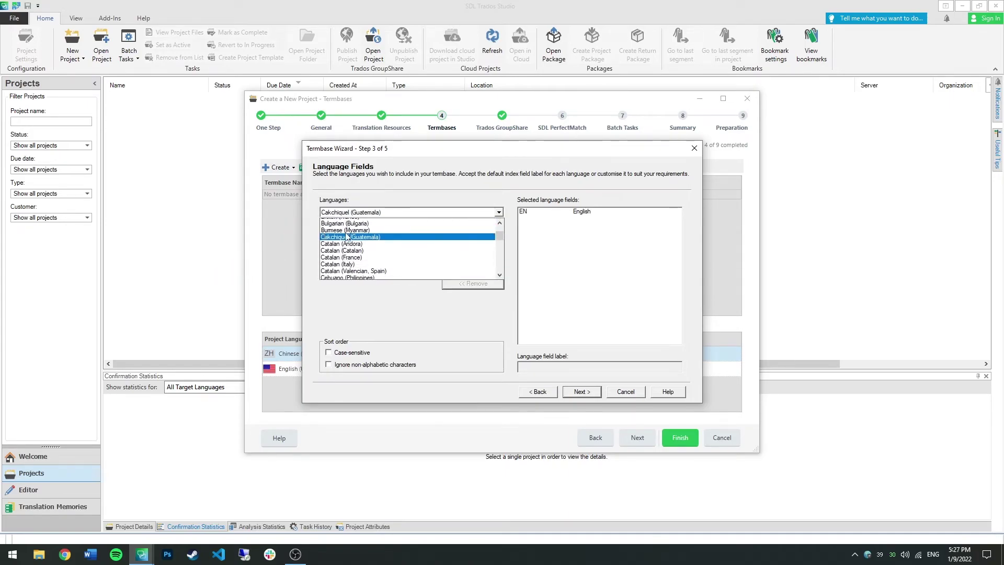
{"action": "scroll", "coordinate": [373, 242], "scroll_direction": "down", "scroll_amount": 2}
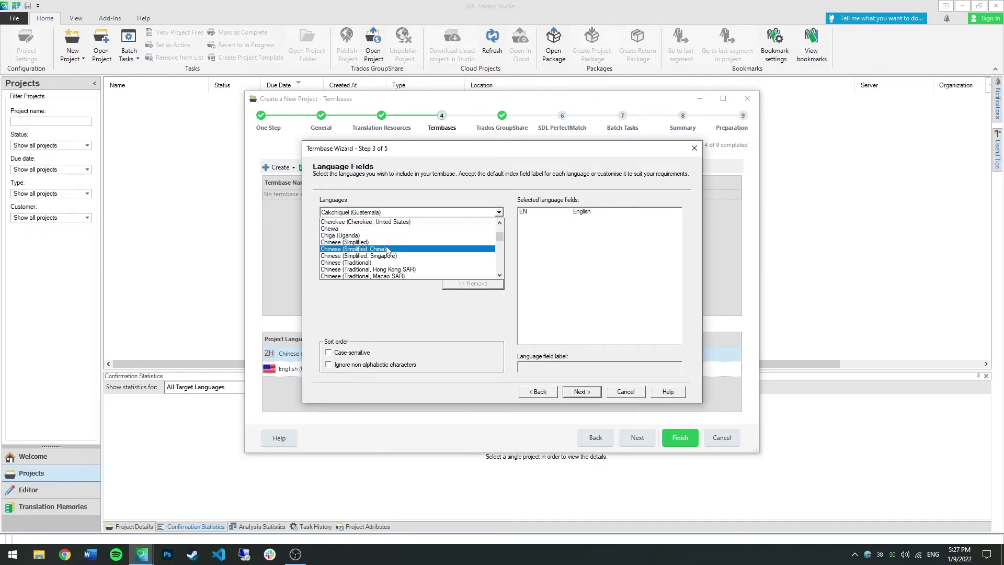
{"action": "left_click", "coordinate": [356, 248]}
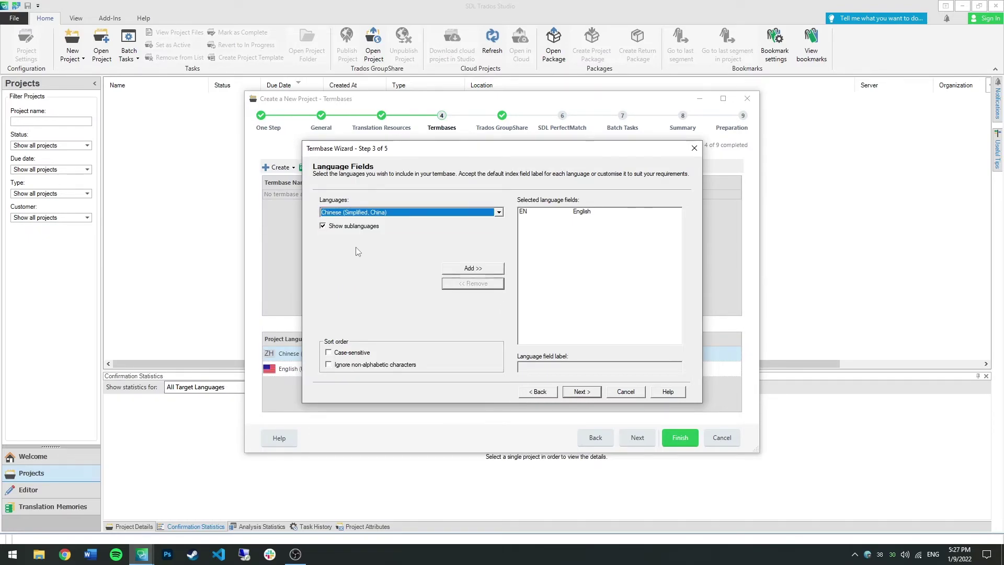
{"action": "left_click", "coordinate": [462, 271]}
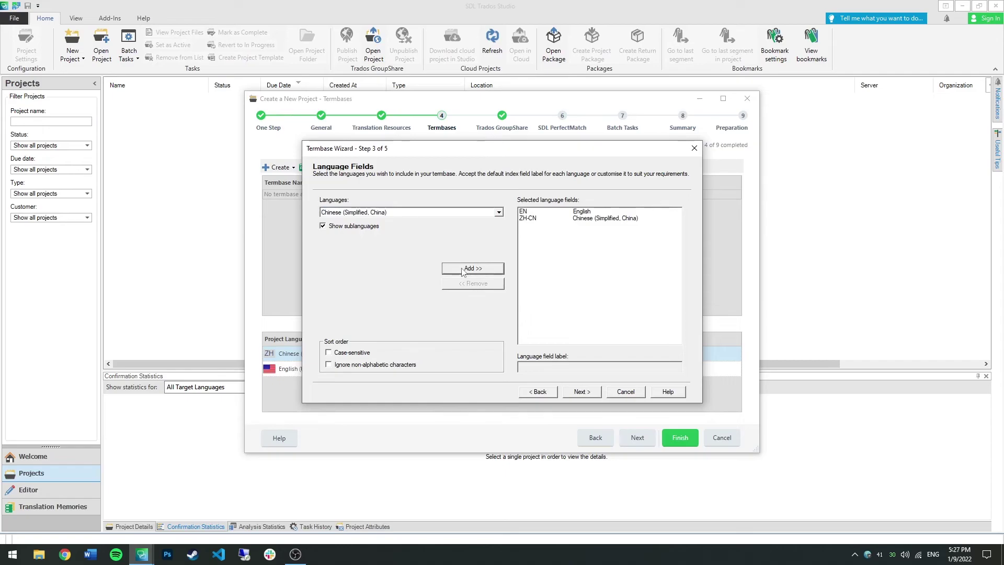
Accept the default descriptive fields and entry structure, and complete the termbase definition.
{"action": "left_click", "coordinate": [585, 393]}
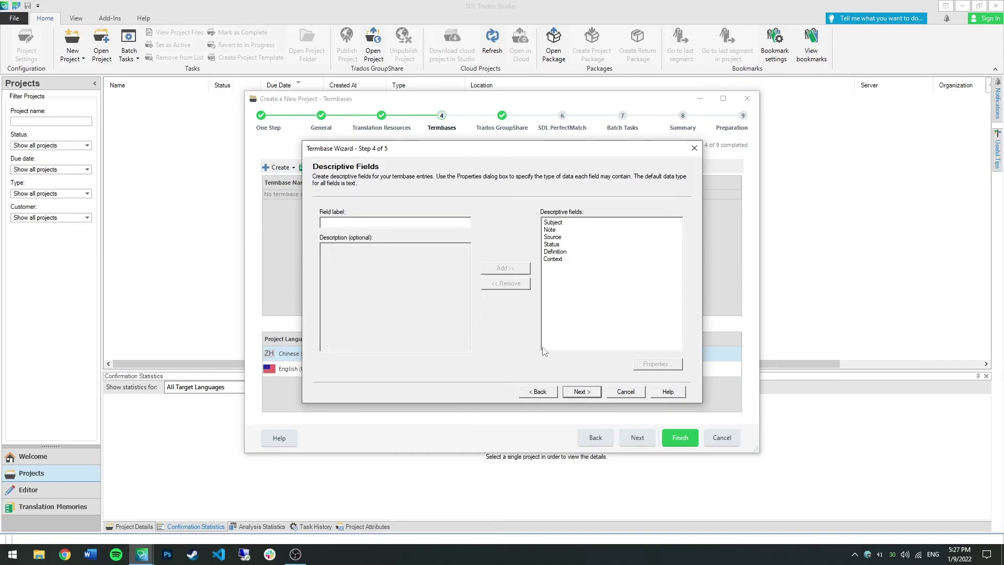
{"action": "left_click", "coordinate": [597, 399]}
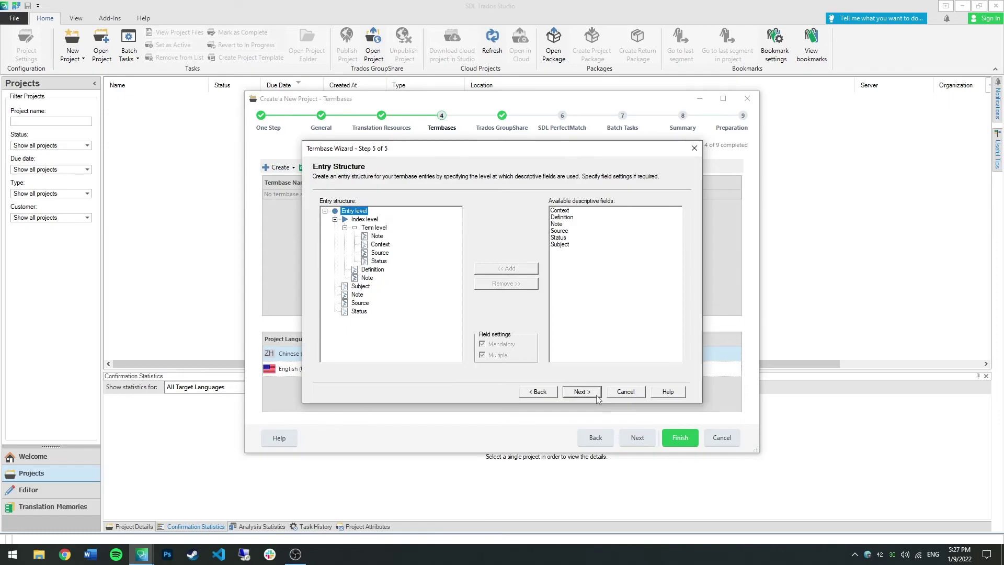
{"action": "left_click", "coordinate": [597, 395]}
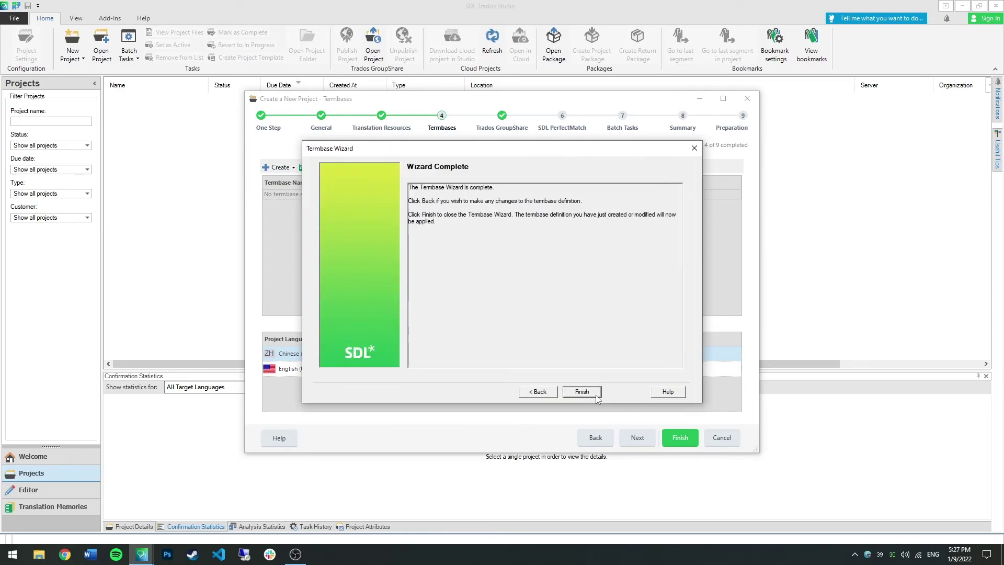
{"action": "left_click", "coordinate": [595, 394]}
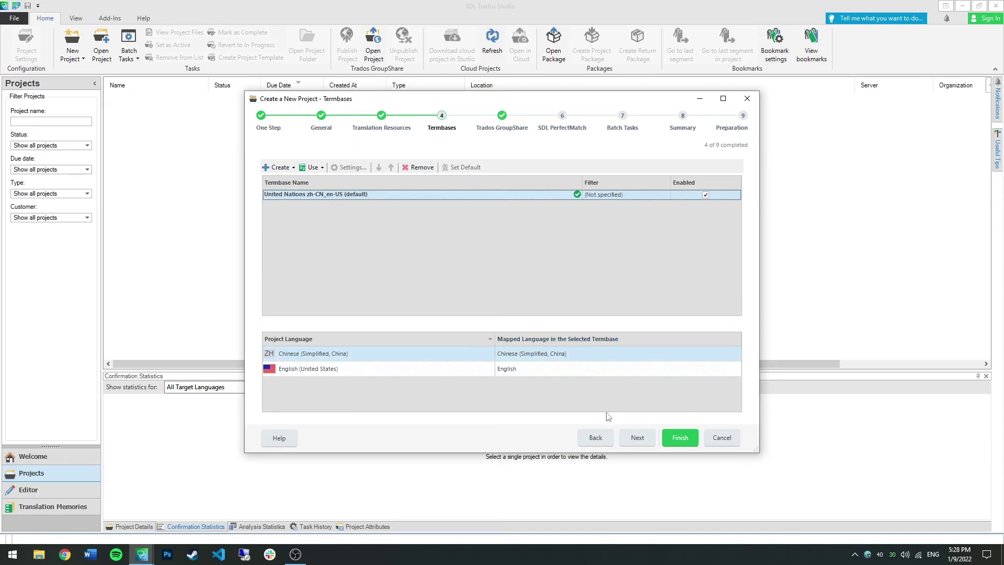
Keep the default GroupShare, PerfectMatch and batch task settings, and finish creating the project without storing its settings for future use.
{"action": "left_click", "coordinate": [632, 444]}
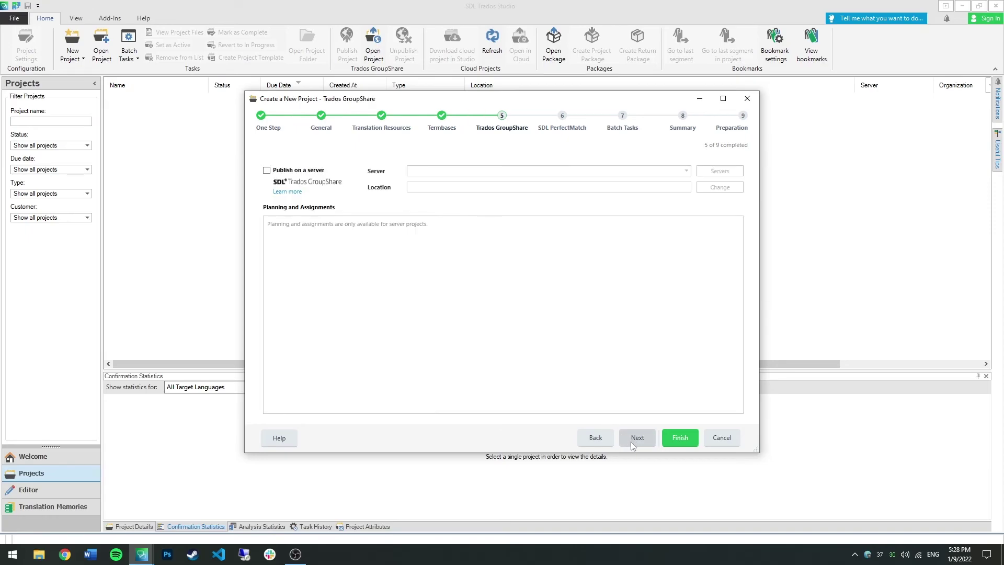
{"action": "left_click", "coordinate": [630, 438]}
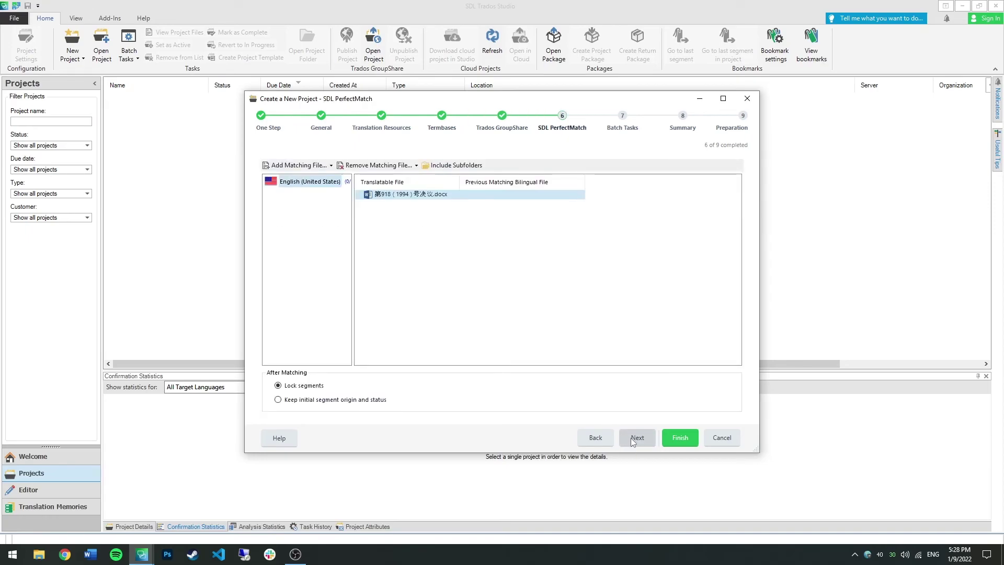
{"action": "left_click", "coordinate": [630, 438]}
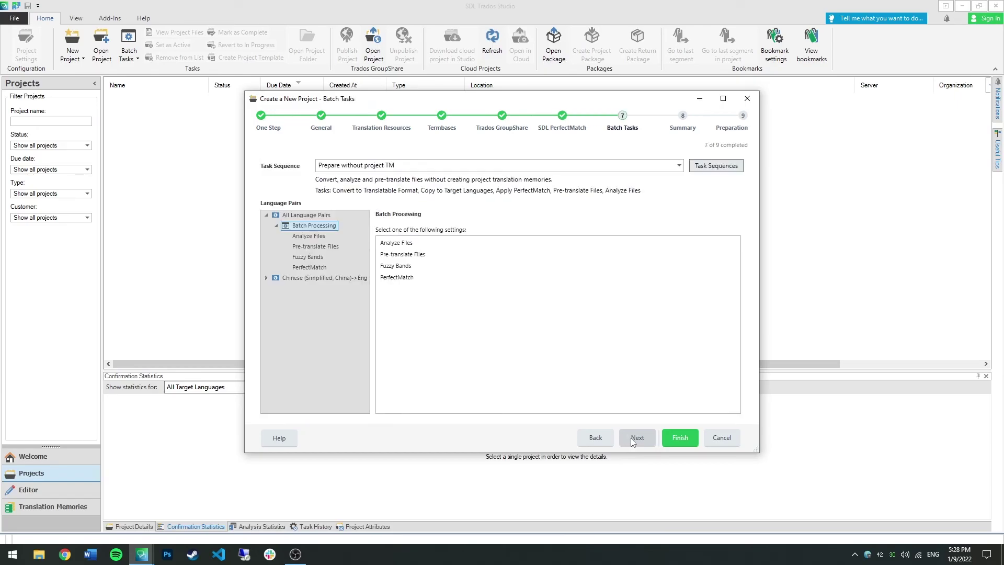
{"action": "left_click", "coordinate": [630, 438]}
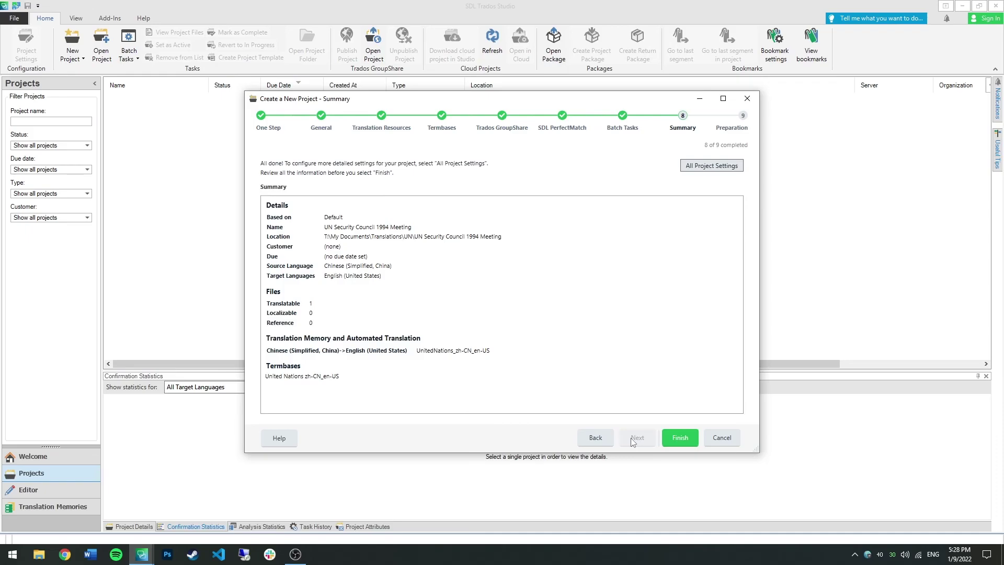
{"action": "left_click", "coordinate": [681, 439]}
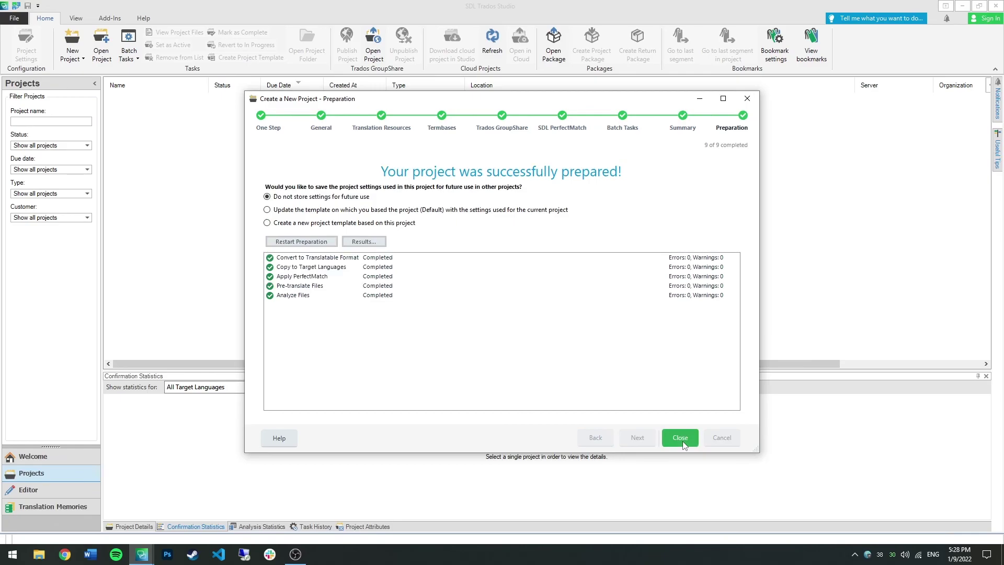
{"action": "left_click", "coordinate": [683, 440]}
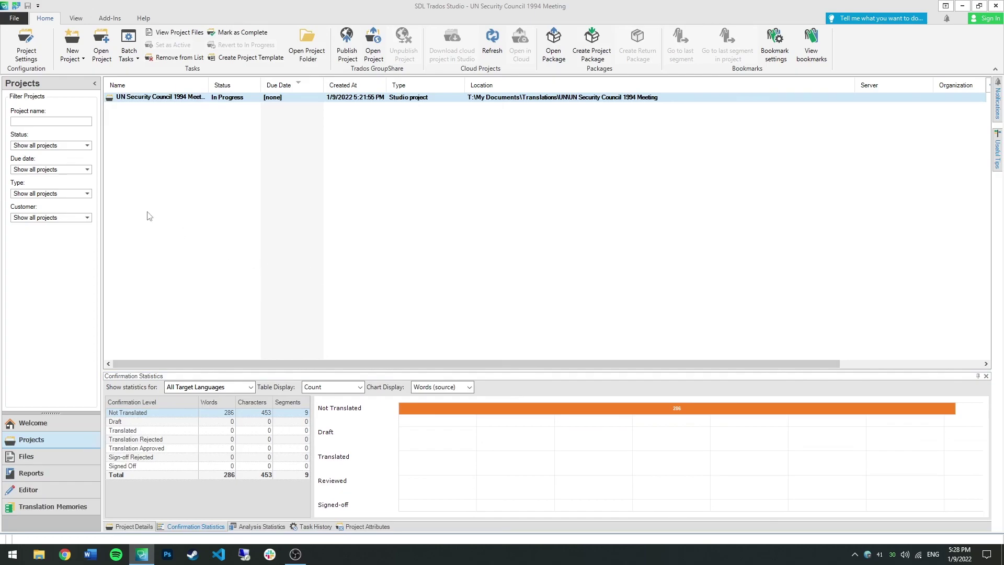
Open the UN Security Council 1994 Meeting project and its file 第918（1994）号决议.docx.sdlxliff for translation.
{"action": "double_click", "coordinate": [155, 98]}
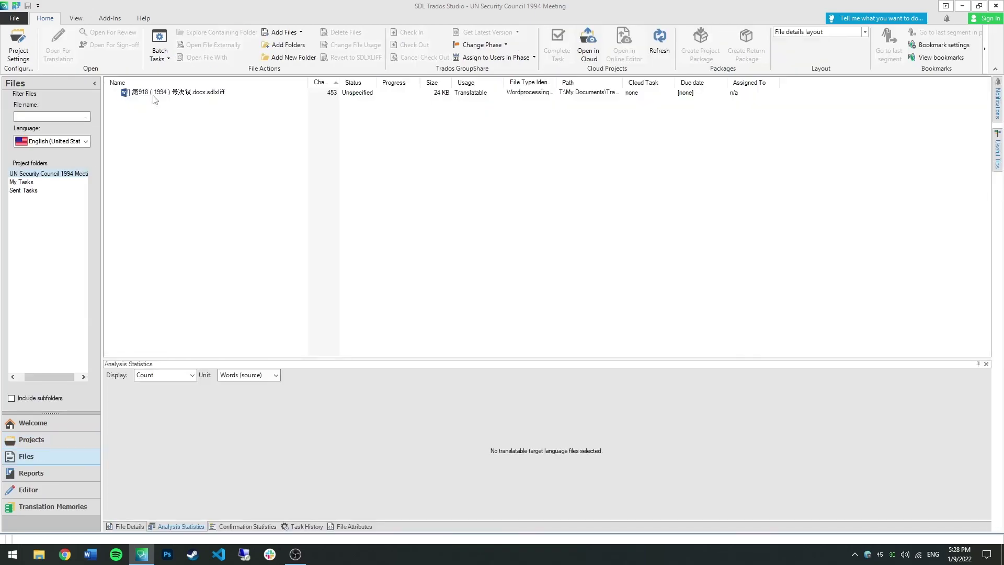
{"action": "double_click", "coordinate": [158, 93]}
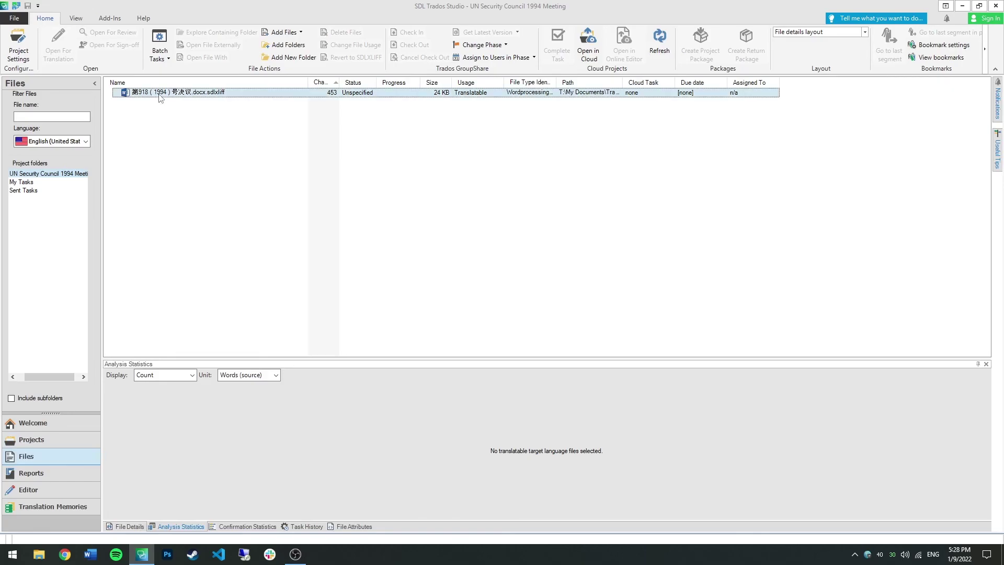